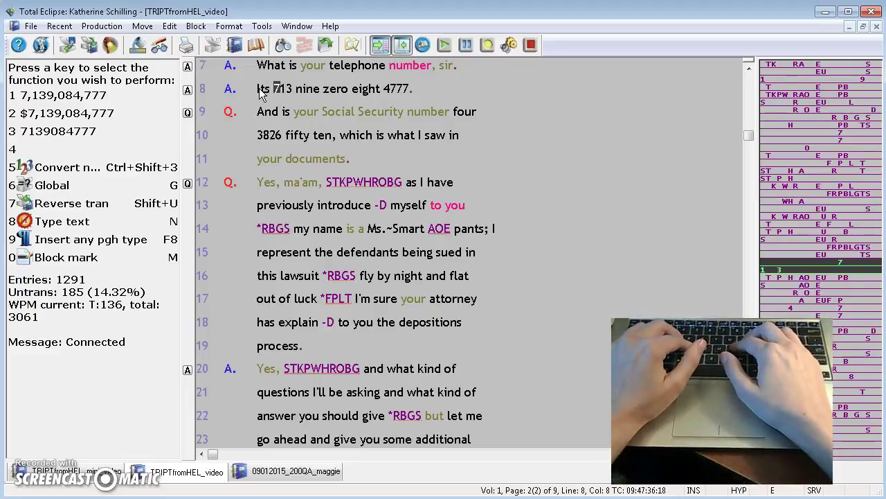
Insert an apostrophe into 'Its' so line 8's answer begins with 'It's'
{"action": "key", "text": "Escape"}
{"action": "key", "text": "Escape"}
{"action": "key", "text": "ctrl+shift+n"}
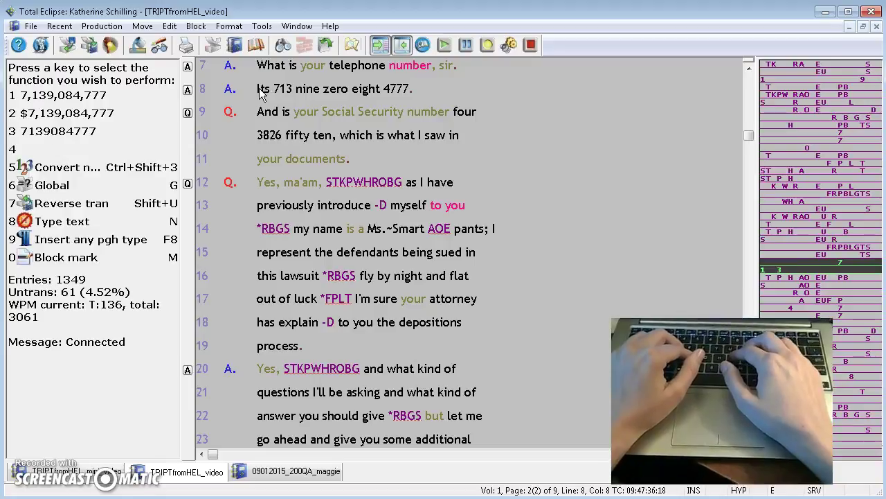
{"action": "key", "text": "Escape"}
{"action": "key", "text": "ctrl+shift+p"}
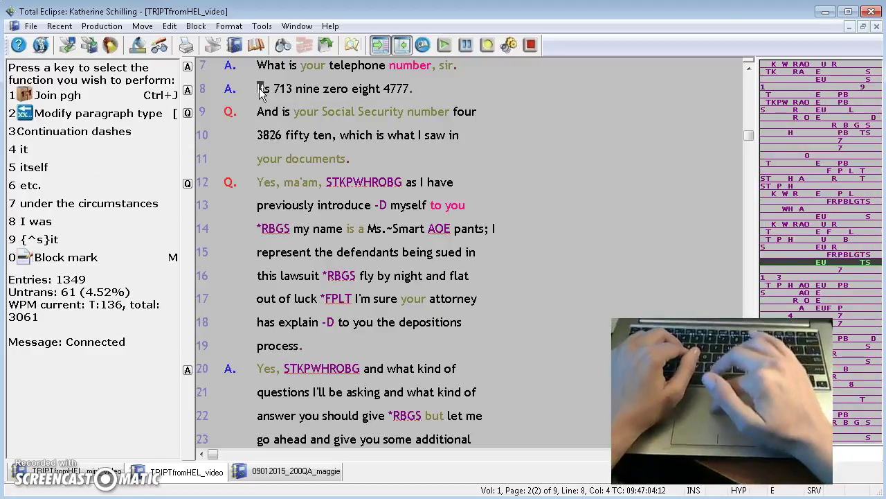
{"action": "left_click", "coordinate": [218, 128]}
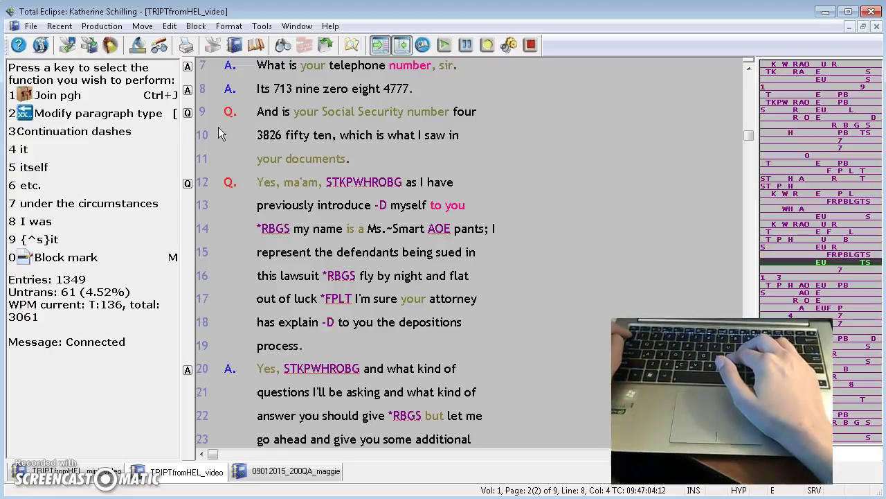
{"action": "type", "text": "'"}
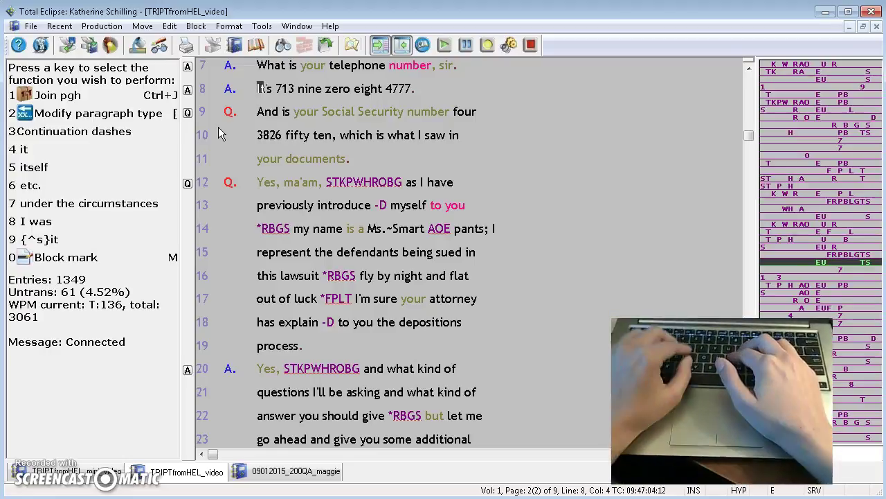
{"action": "key", "text": "ctrl+Right"}
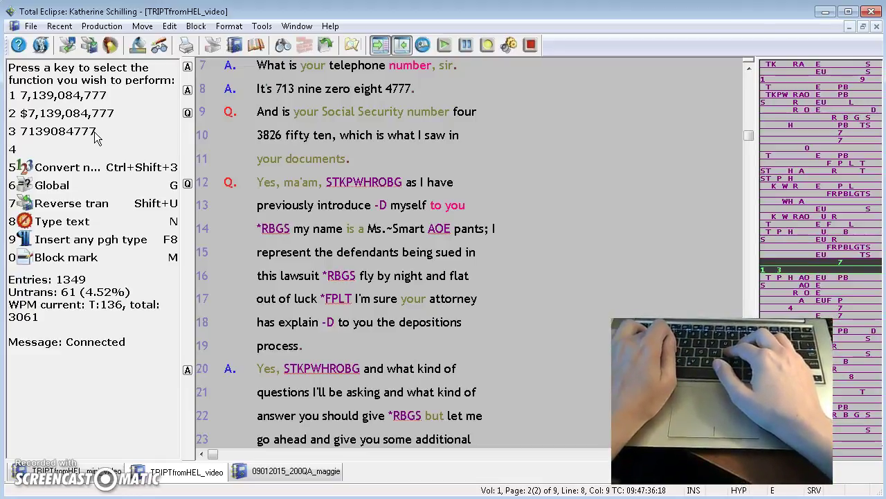
Convert line 8's spoken telephone number to digits, then phone format, and undo the formatting
{"action": "key", "text": "3"}
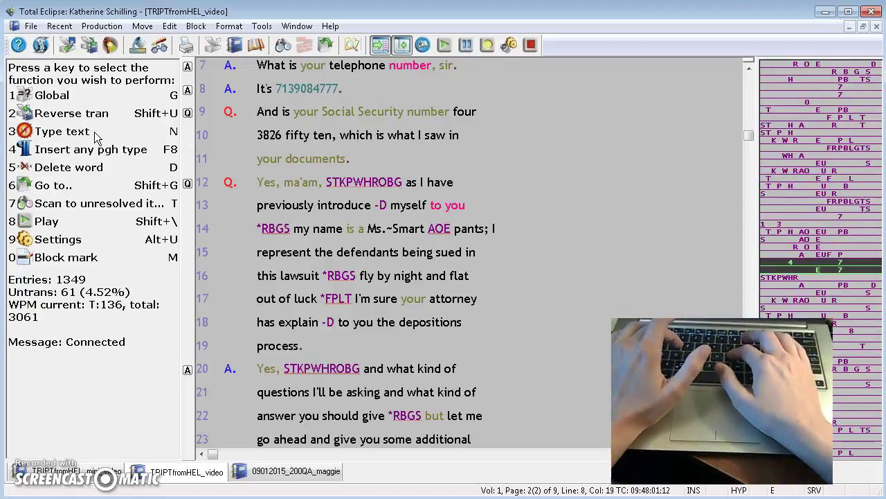
{"action": "key", "text": "ctrl+Left"}
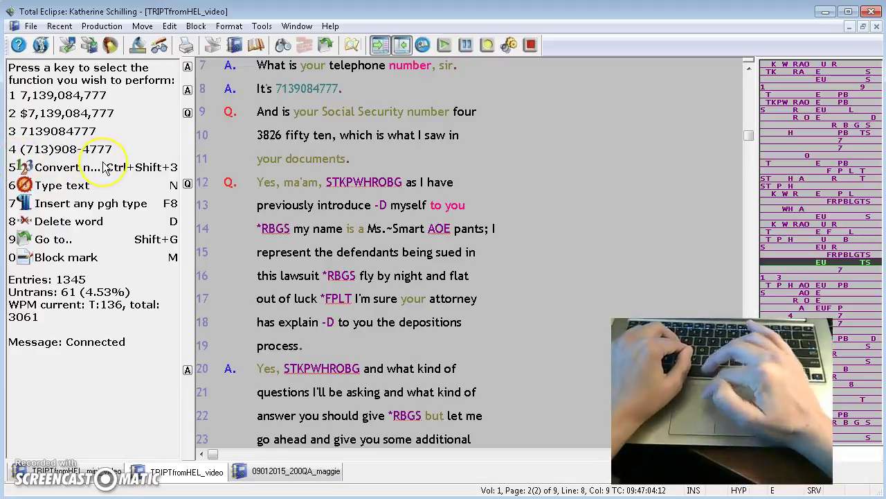
{"action": "key", "text": "4"}
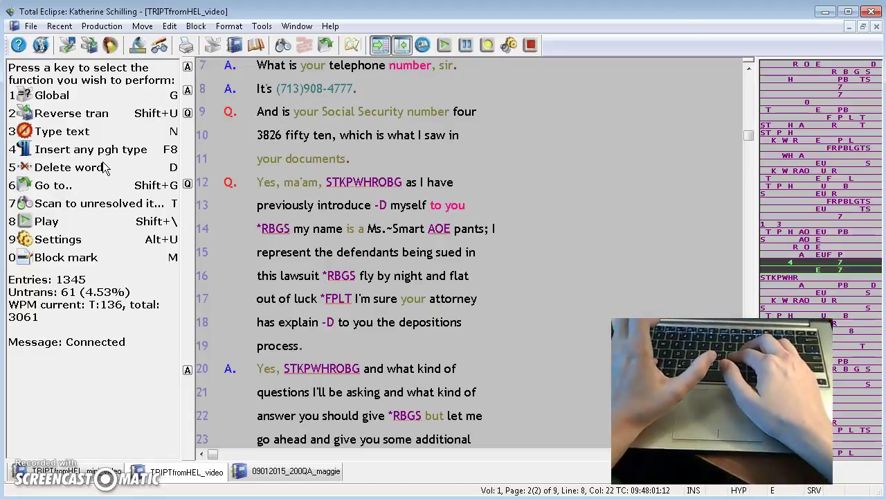
{"action": "key", "text": "ctrl+z"}
Undo back to the spoken number after 'It's', show conversion options, and widen the function panel
{"action": "key", "text": "d"}
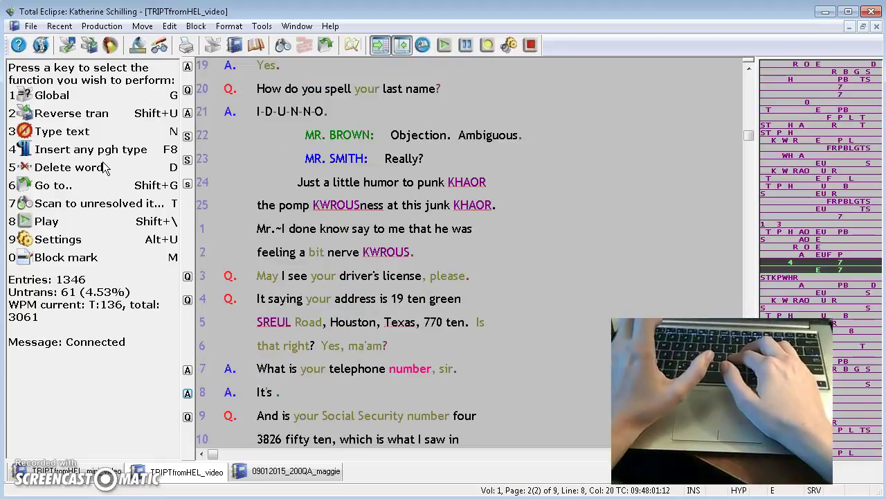
{"action": "key", "text": "ctrl+z"}
{"action": "key", "text": "Escape"}
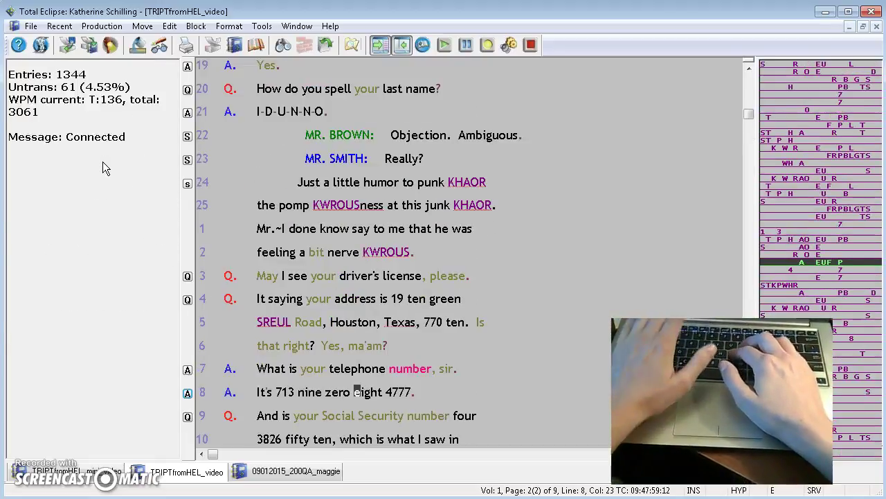
{"action": "key", "text": "ctrl+Left"}
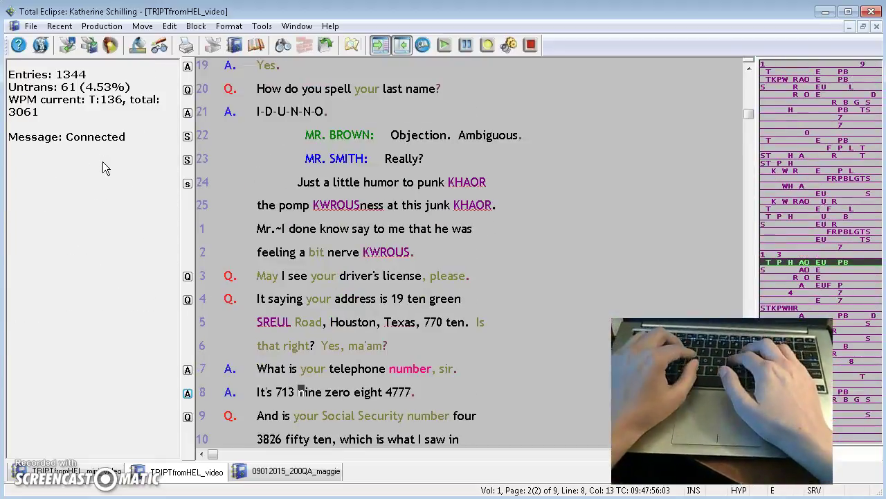
{"action": "key", "text": "ctrl+Left"}
{"action": "key", "text": "ctrl+shift+f"}
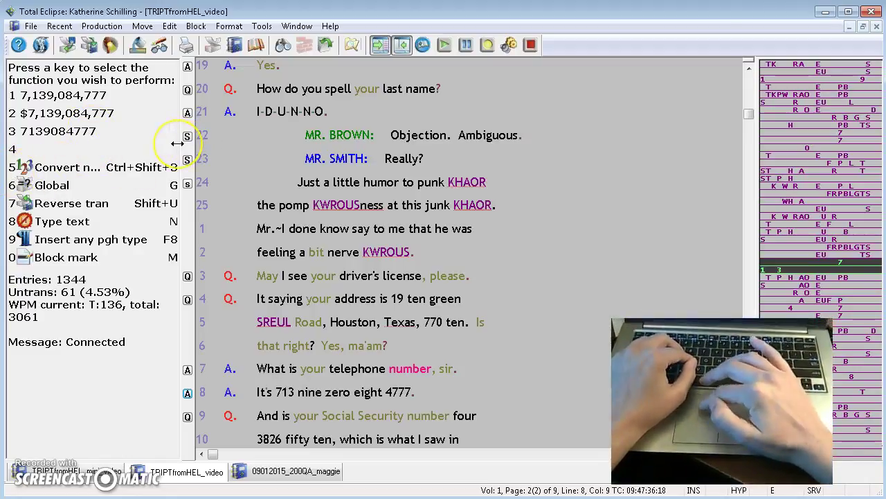
{"action": "mouse_move", "coordinate": [177, 142]}
{"action": "left_mouse_down"}
{"action": "mouse_move", "coordinate": [270, 158]}
{"action": "mouse_move", "coordinate": [193, 148]}
{"action": "left_mouse_up"}
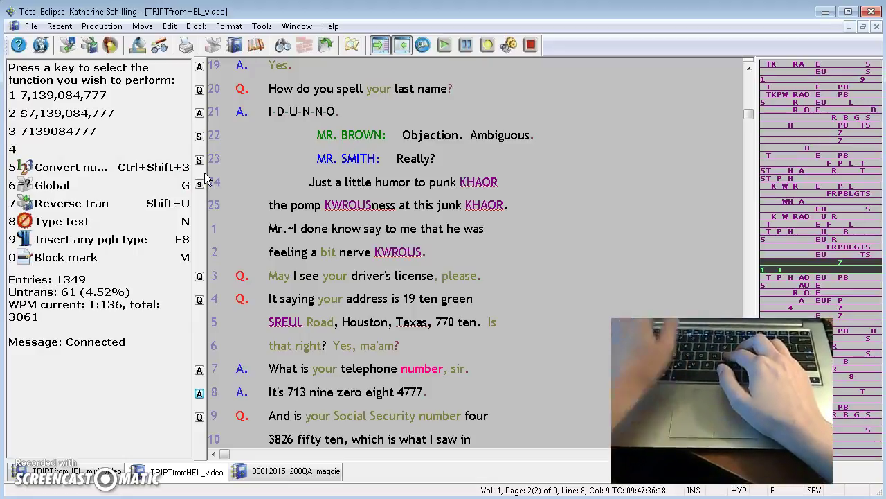
Preview the spoken number as money, ordinal, Roman, number, phone, Social Security, zip, time and date
{"action": "key", "text": "5"}
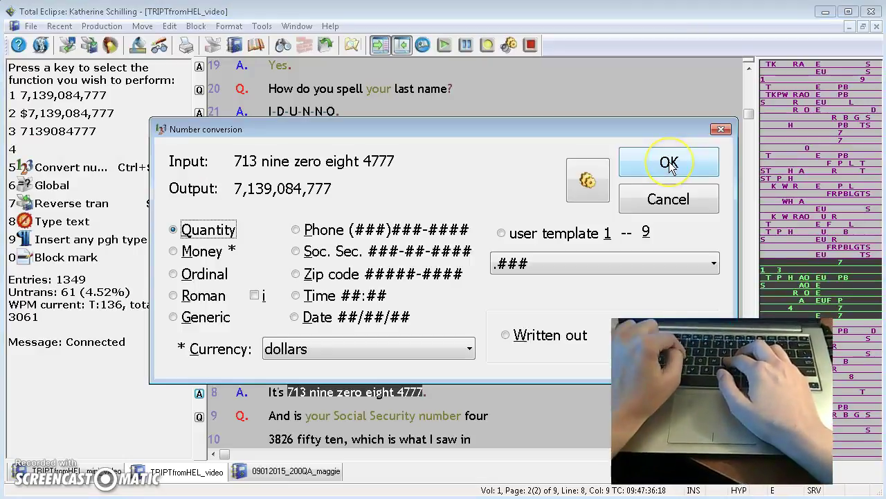
{"action": "left_click", "coordinate": [541, 140]}
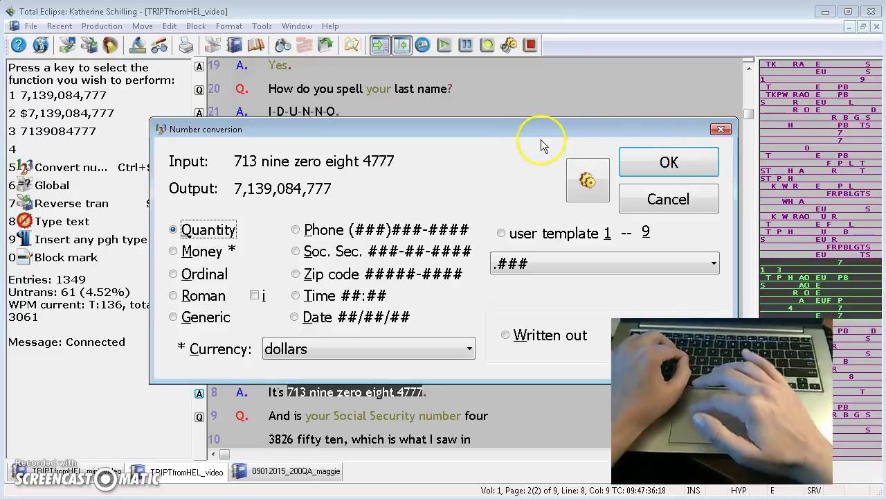
{"action": "left_click_drag", "start_coordinate": [543, 133], "coordinate": [542, 62]}
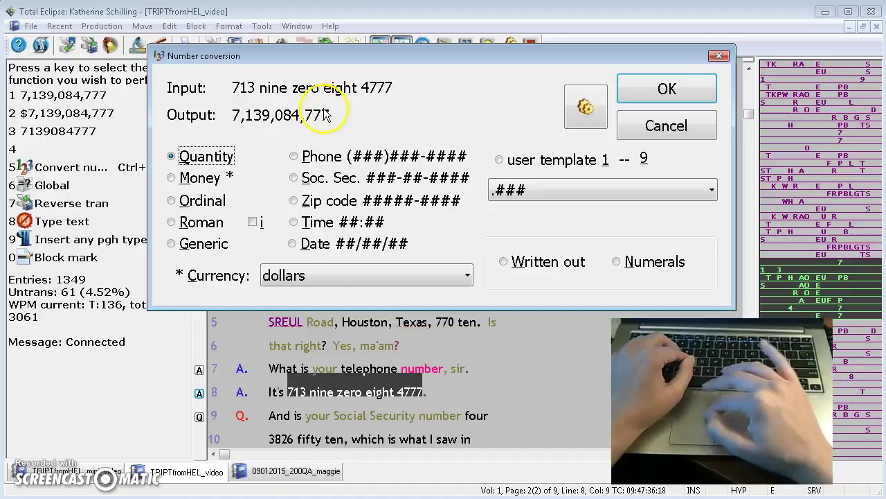
{"action": "left_click", "coordinate": [173, 179]}
{"action": "left_click", "coordinate": [172, 202]}
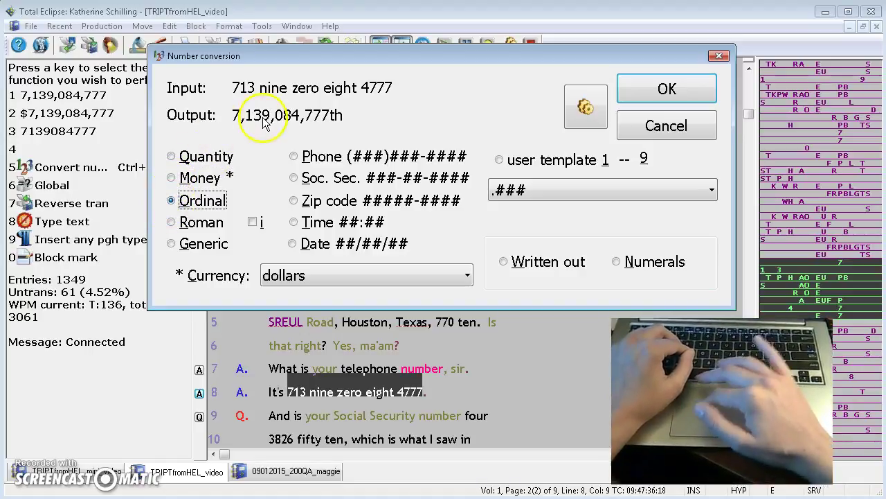
{"action": "left_click", "coordinate": [172, 224]}
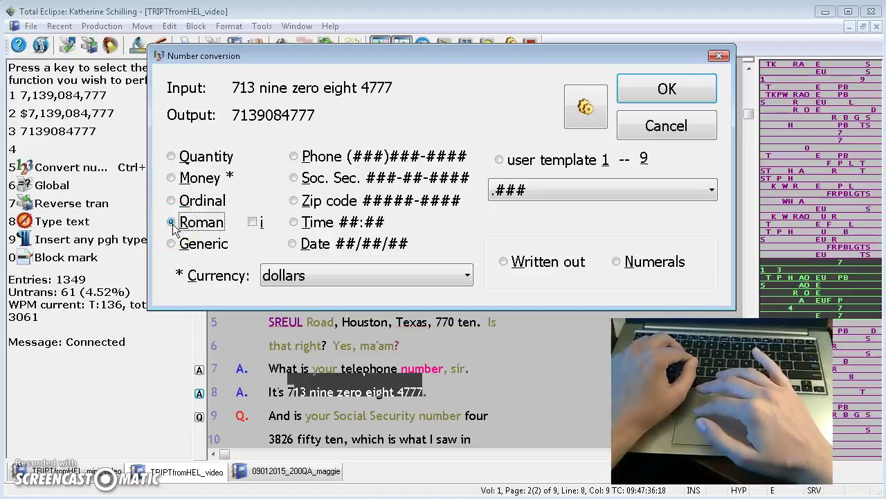
{"action": "left_click", "coordinate": [171, 243]}
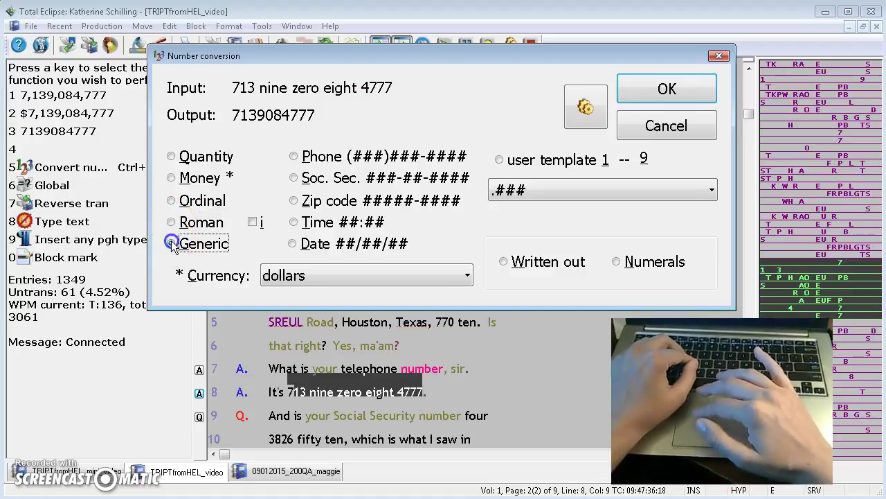
{"action": "left_click", "coordinate": [294, 158]}
{"action": "left_click", "coordinate": [294, 177]}
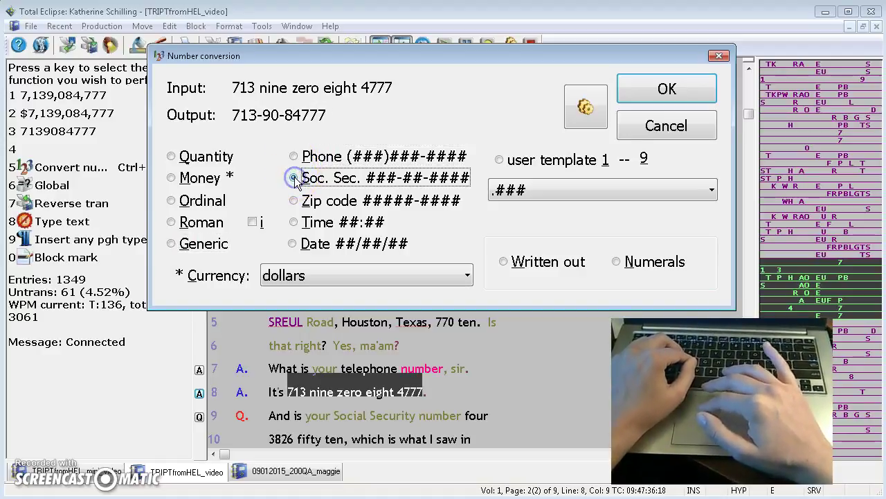
{"action": "left_click", "coordinate": [294, 201]}
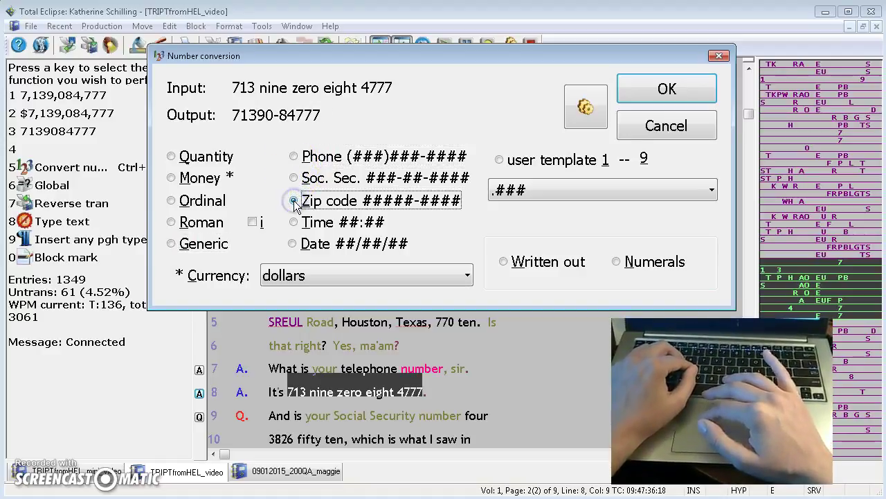
{"action": "left_click", "coordinate": [294, 223]}
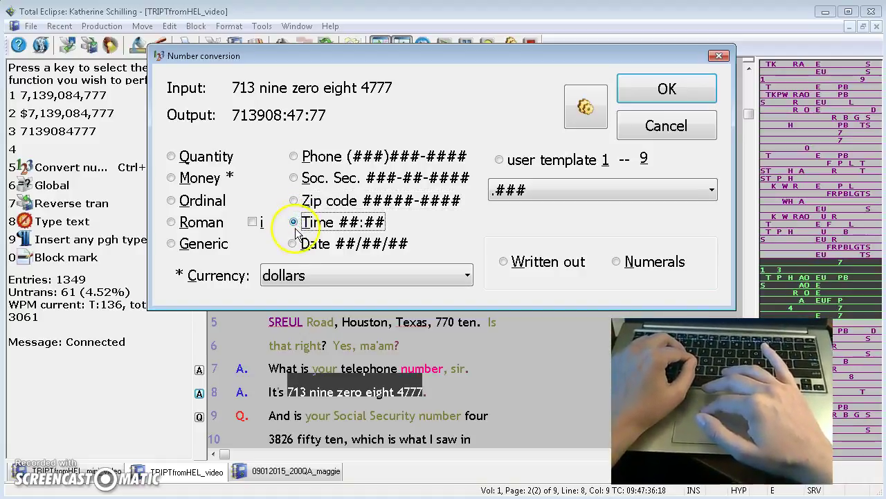
{"action": "left_click", "coordinate": [294, 244]}
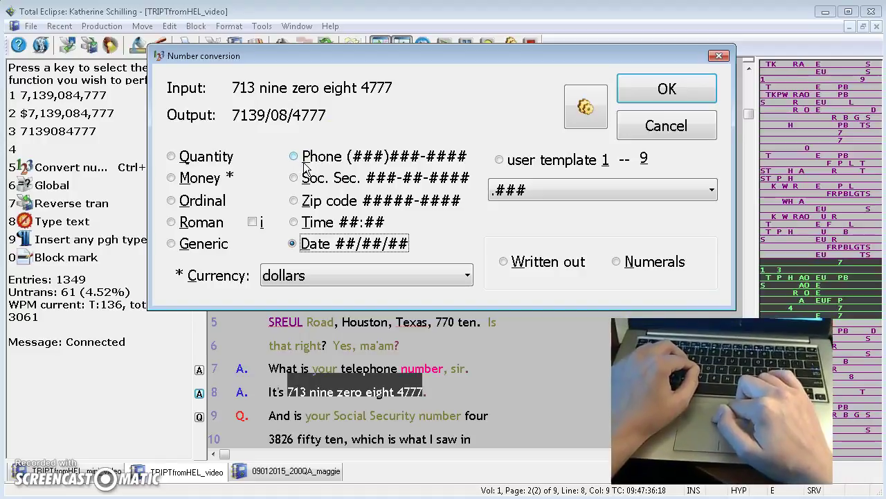
{"action": "left_click", "coordinate": [314, 156]}
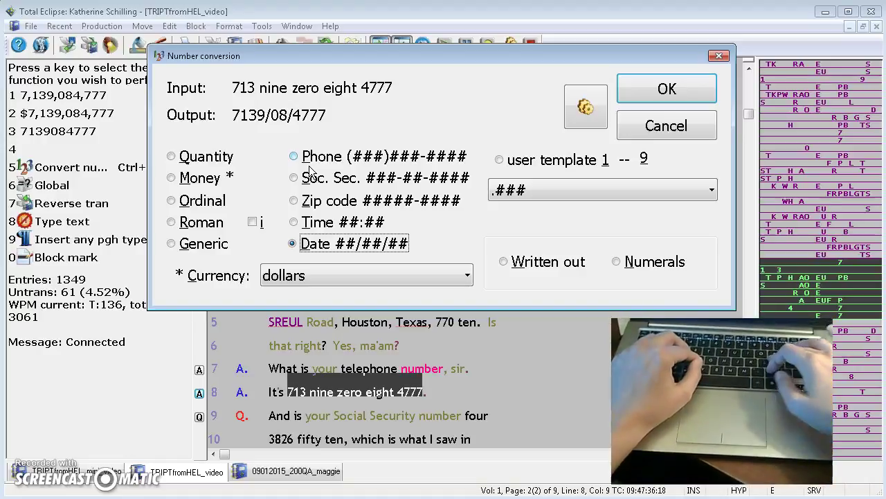
{"action": "key", "text": "p"}
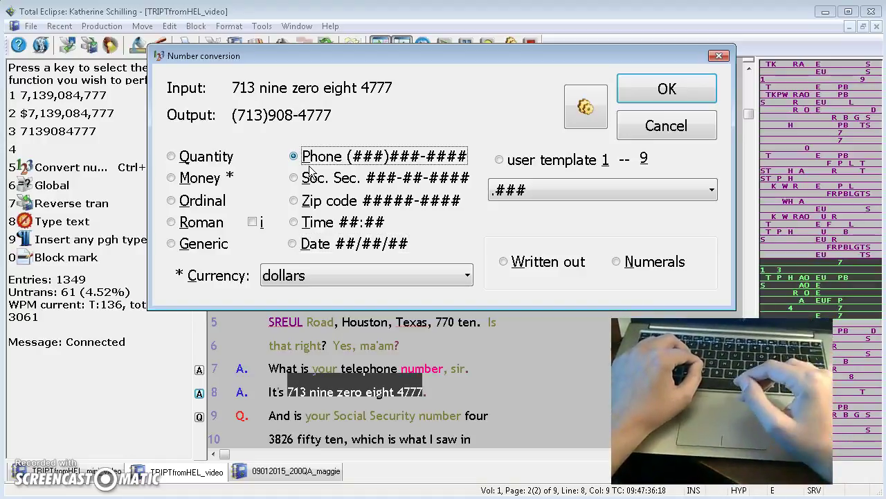
{"action": "key", "text": "s"}
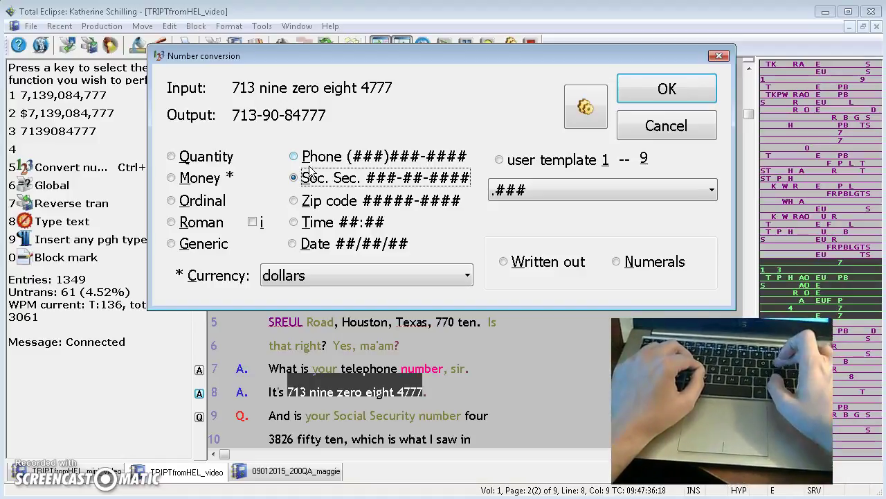
{"action": "key", "text": "p"}
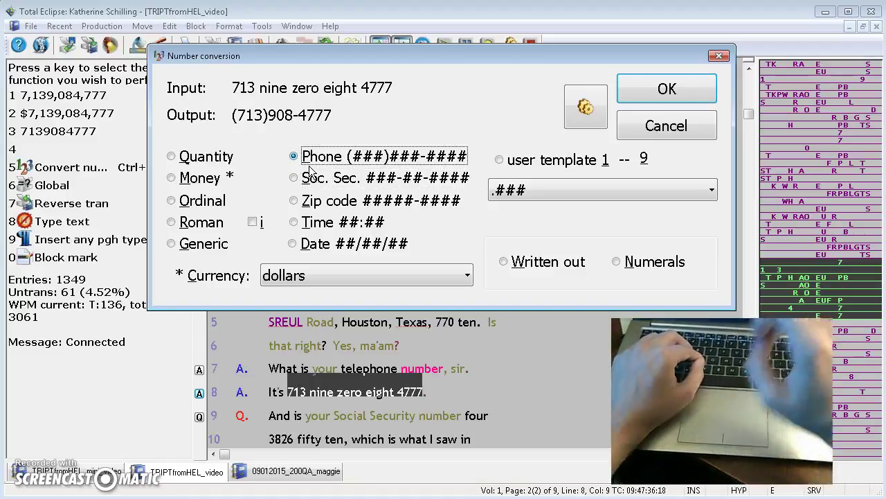
{"action": "key", "text": "Return"}
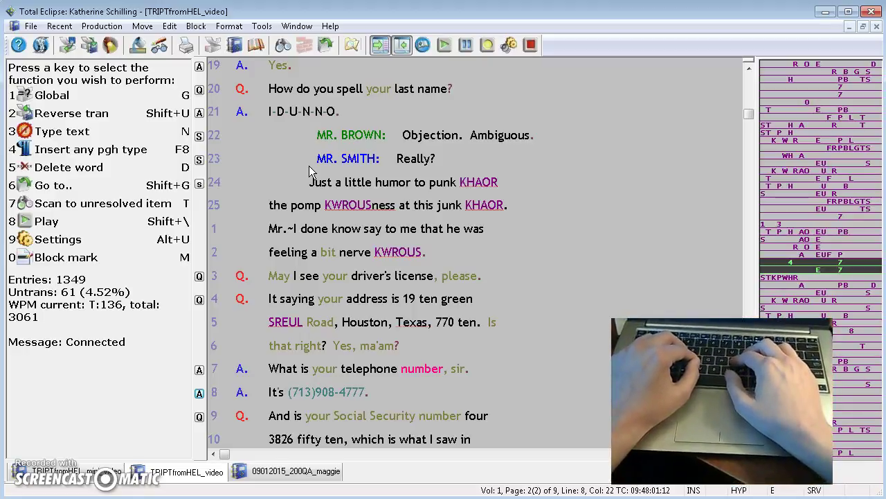
{"action": "key", "text": "ctrl+Right"}
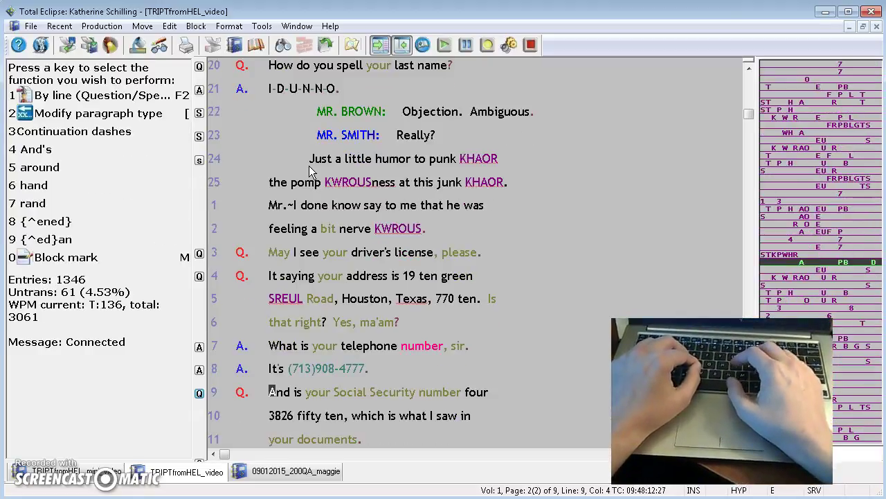
{"action": "key", "text": "ctrl+Right"}
{"action": "key", "text": "ctrl+Right"}
{"action": "key", "text": "ctrl+Right"}
{"action": "key", "text": "ctrl+Right"}
{"action": "key", "text": "ctrl+Right"}
{"action": "key", "text": "ctrl+Right"}
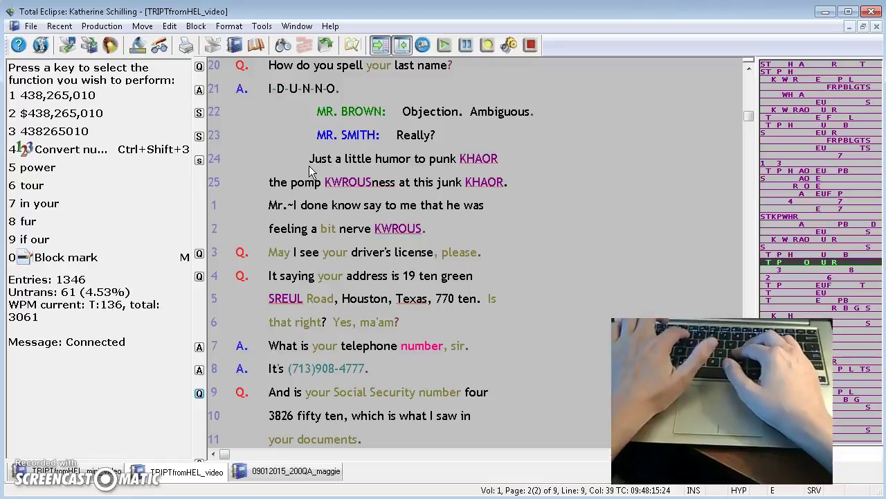
{"action": "key", "text": "4"}
{"action": "key", "text": "alt+s"}
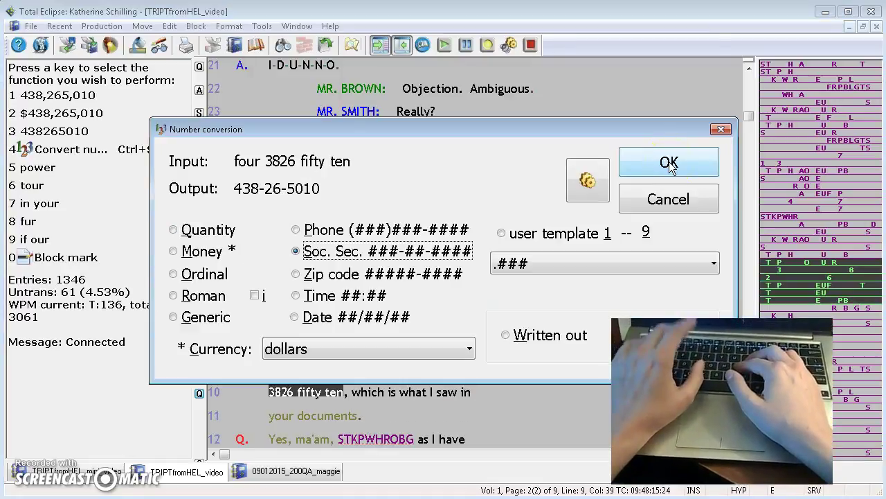
{"action": "key", "text": "Return"}
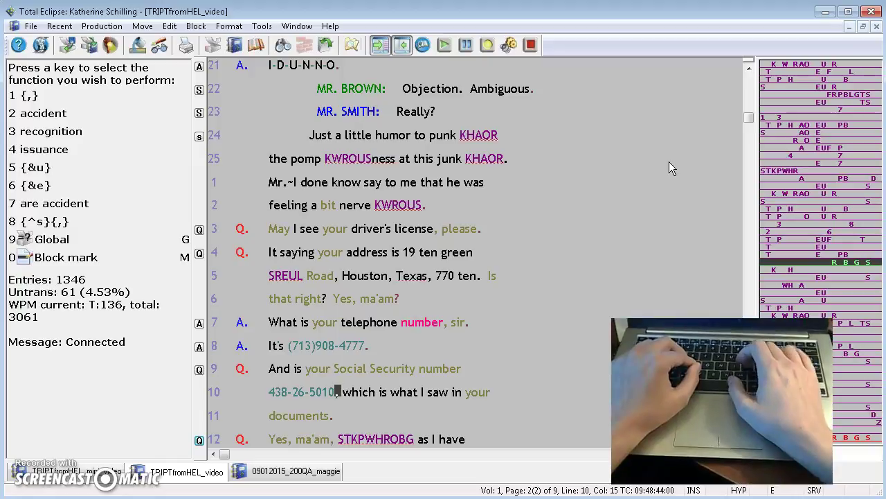
Move down to page 3, checking alternatives for 'need', and reach the start of line 3
{"action": "key", "text": "Down"}
{"action": "key", "text": "Down"}
{"action": "key", "text": "Down"}
{"action": "key", "text": "Down"}
{"action": "key", "text": "Down"}
{"action": "key", "text": "Down"}
{"action": "key", "text": "Down"}
{"action": "key", "text": "Down"}
{"action": "key", "text": "Down"}
{"action": "key", "text": "Down"}
{"action": "key", "text": "Down"}
{"action": "key", "text": "Down"}
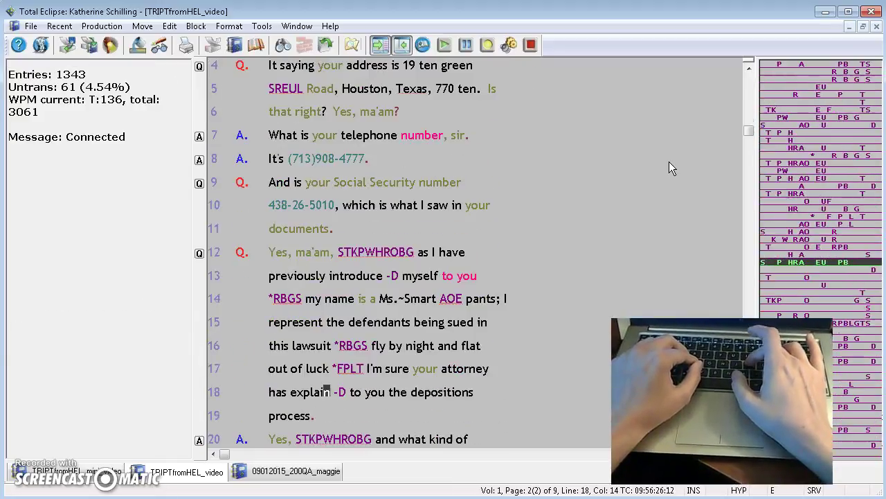
{"action": "key", "text": "Down"}
{"action": "key", "text": "Down"}
{"action": "key", "text": "Down"}
{"action": "key", "text": "Down"}
{"action": "key", "text": "Down"}
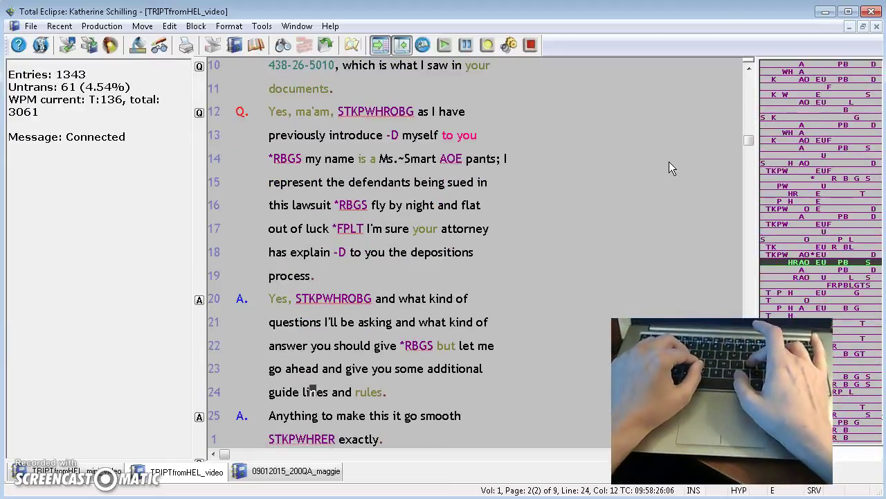
{"action": "key", "text": "Down"}
{"action": "key", "text": "Down"}
{"action": "key", "text": "Down"}
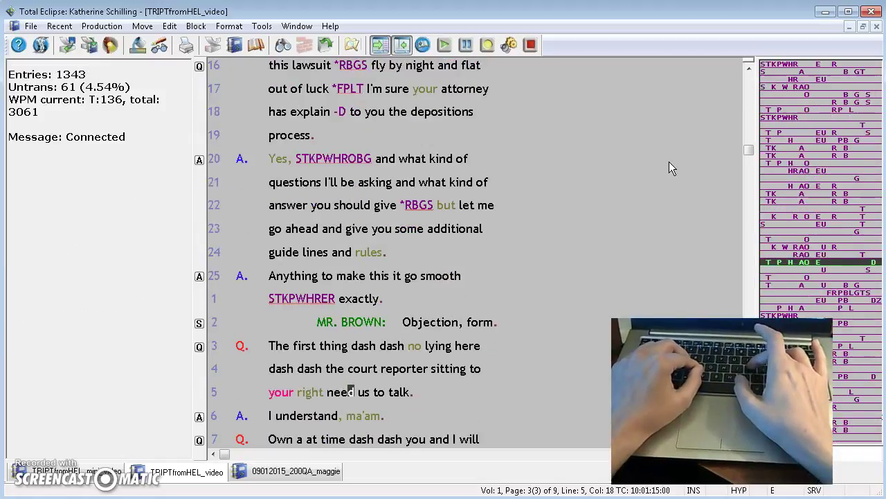
{"action": "key", "text": "Down"}
{"action": "key", "text": "Down"}
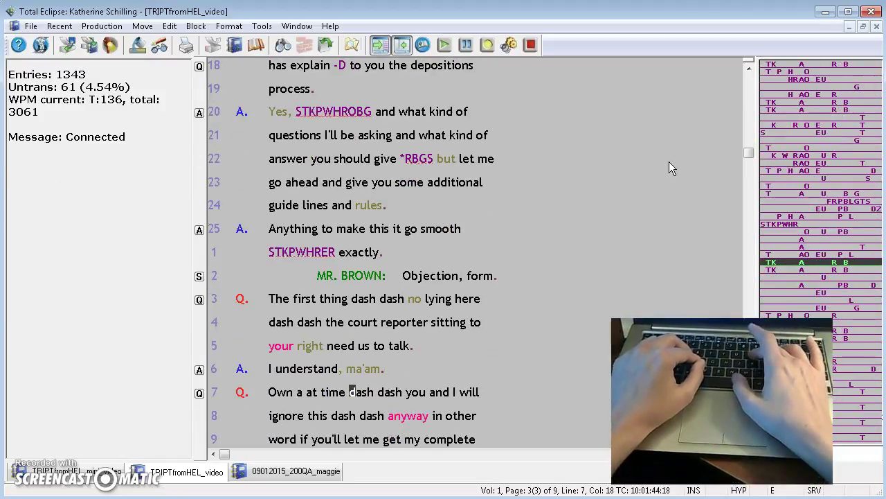
{"action": "key", "text": "Up"}
{"action": "key", "text": "Up"}
{"action": "key", "text": "F2"}
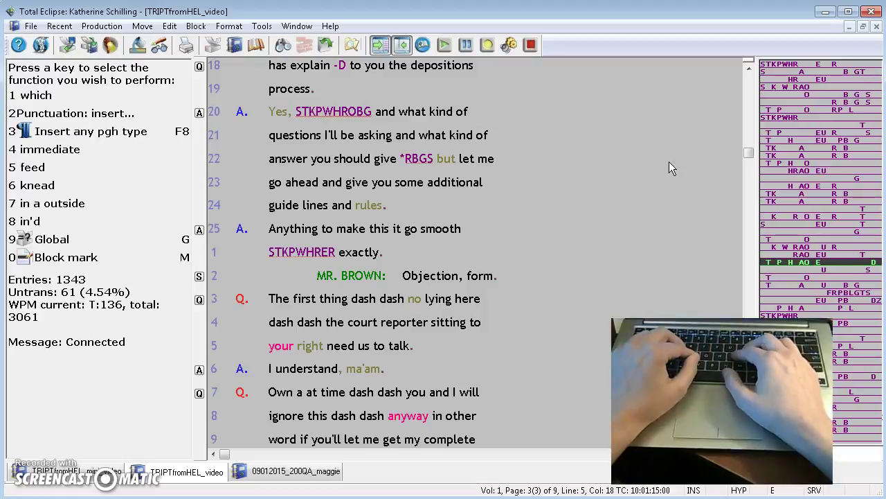
{"action": "key", "text": "Up"}
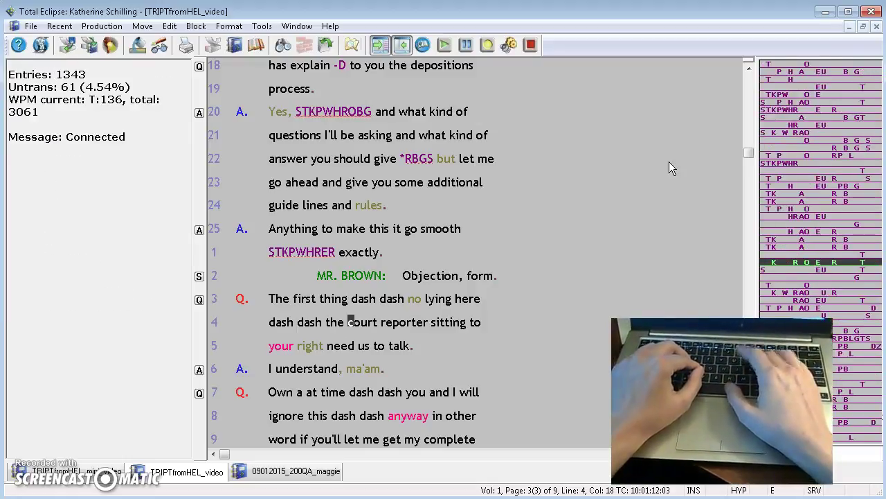
{"action": "key", "text": "Up"}
{"action": "key", "text": "Home"}
{"action": "key", "text": "F2"}
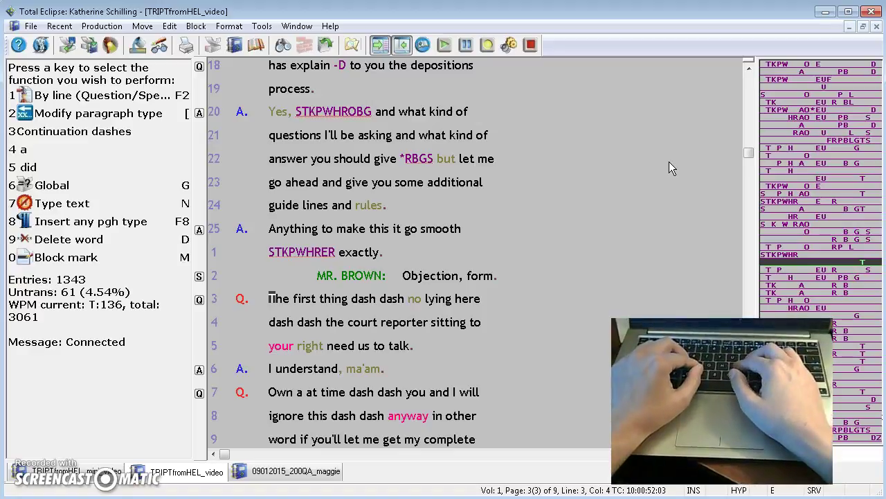
Try a double dash after 'thing' on line 3, undo it, and mark then unmark 'dash dash'
{"action": "key", "text": "3"}
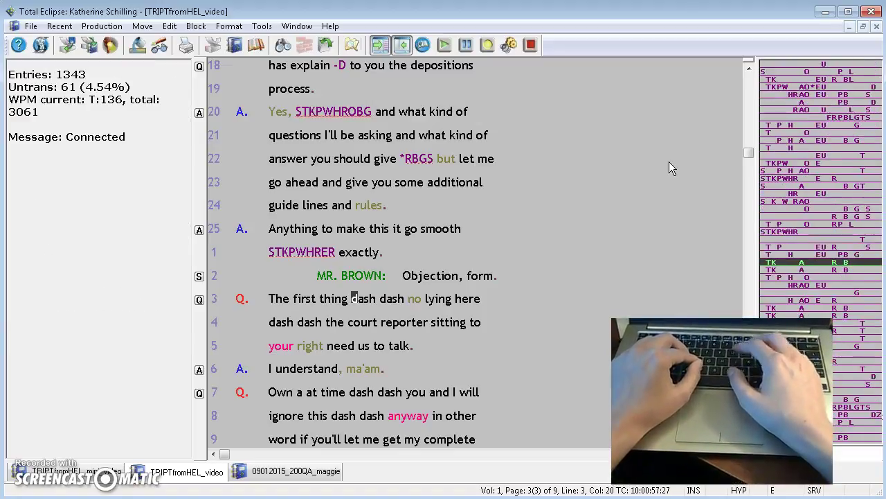
{"action": "key", "text": "ctrl+q"}
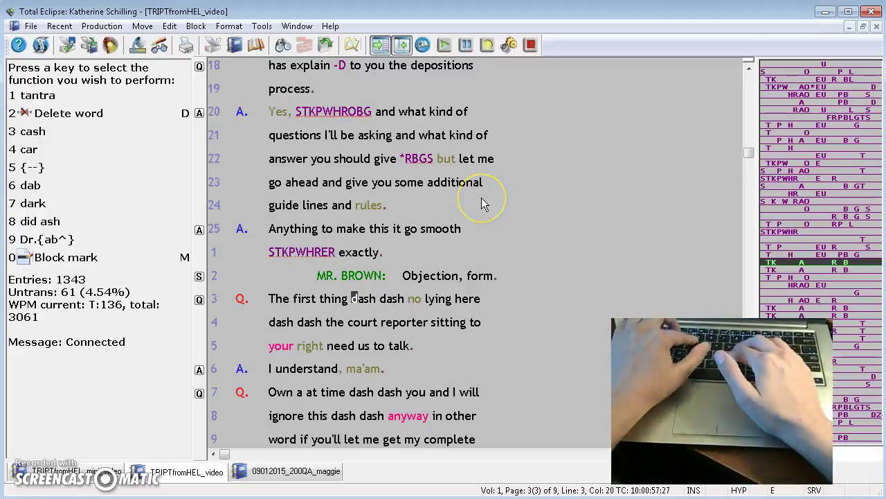
{"action": "key", "text": "5"}
{"action": "key", "text": "Escape"}
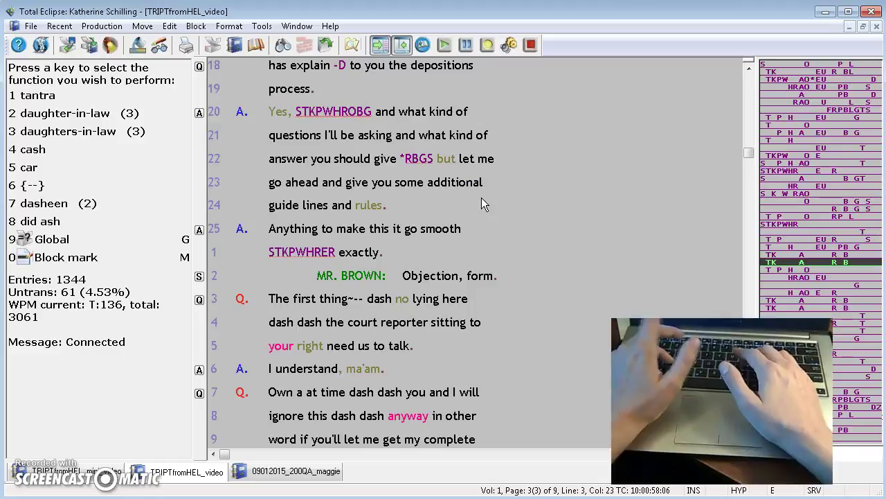
{"action": "key", "text": "Escape"}
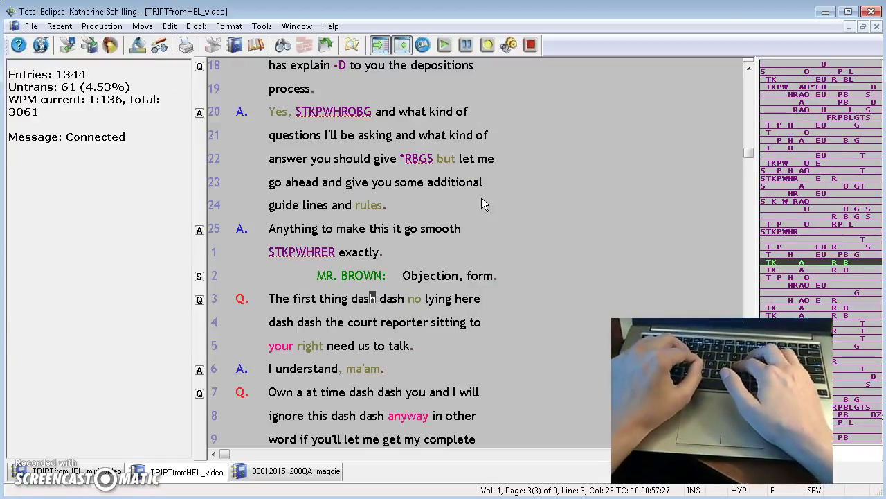
{"action": "key", "text": "Escape"}
{"action": "key", "text": "0"}
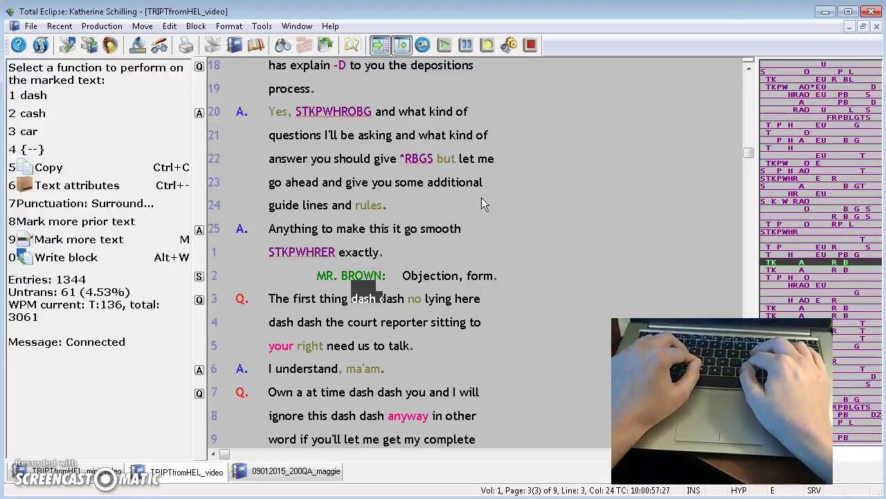
{"action": "key", "text": "9"}
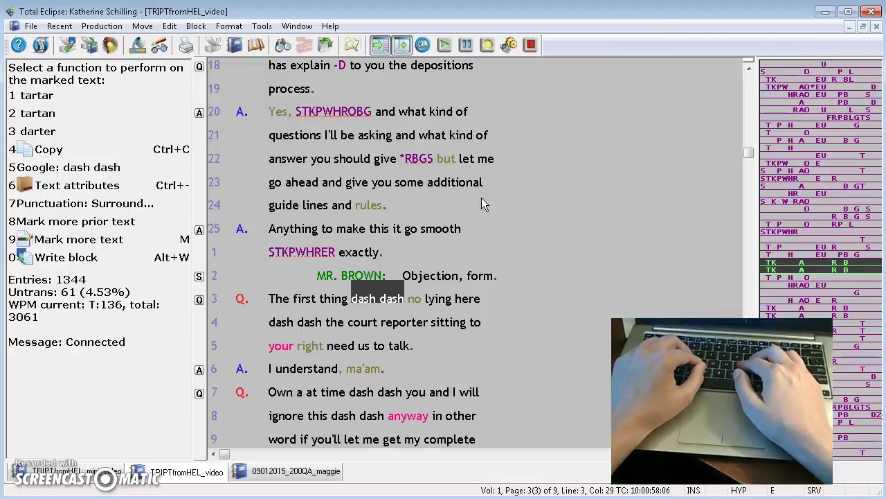
{"action": "key", "text": "Escape"}
Turn the first 'dash' into a double dash and delete the leftover 'dash', giving 'thing--'
{"action": "key", "text": "ctrl+Left"}
{"action": "key", "text": "ctrl+Left"}
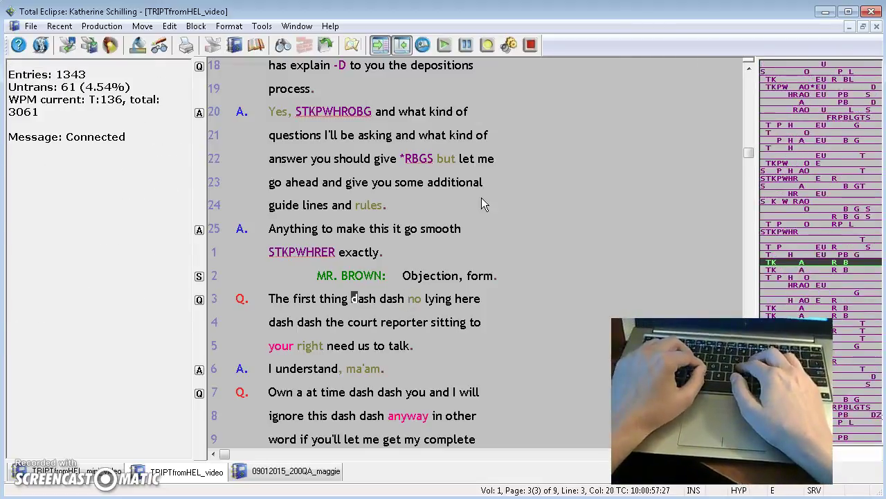
{"action": "key", "text": "ctrl+Return"}
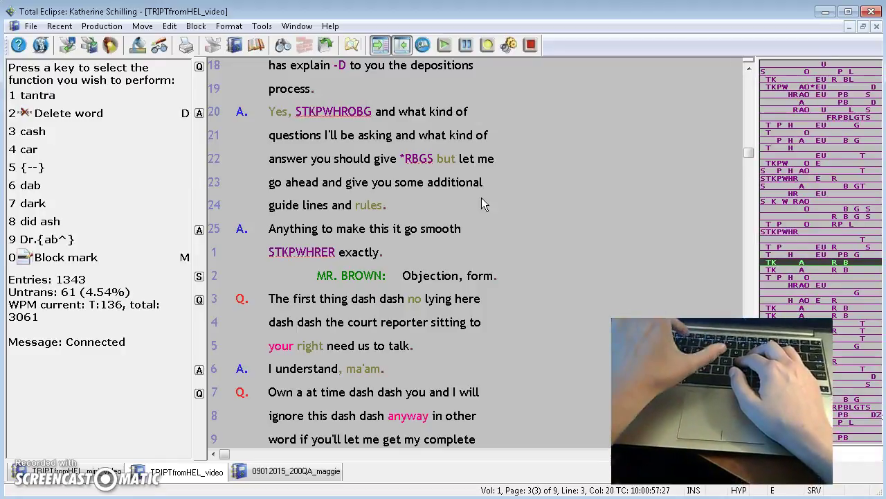
{"action": "key", "text": "5"}
{"action": "key", "text": "ctrl+Return"}
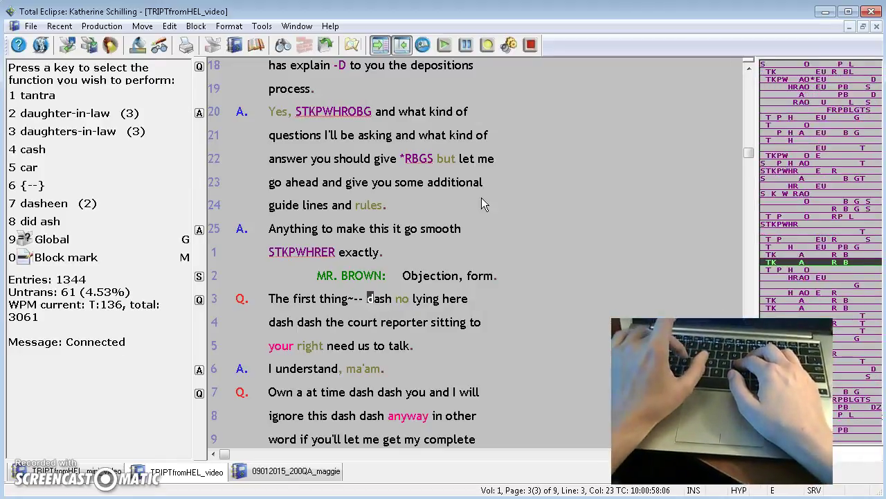
{"action": "key", "text": "Escape"}
{"action": "key", "text": "ctrl+Delete"}
{"action": "key", "text": "ctrl+Return"}
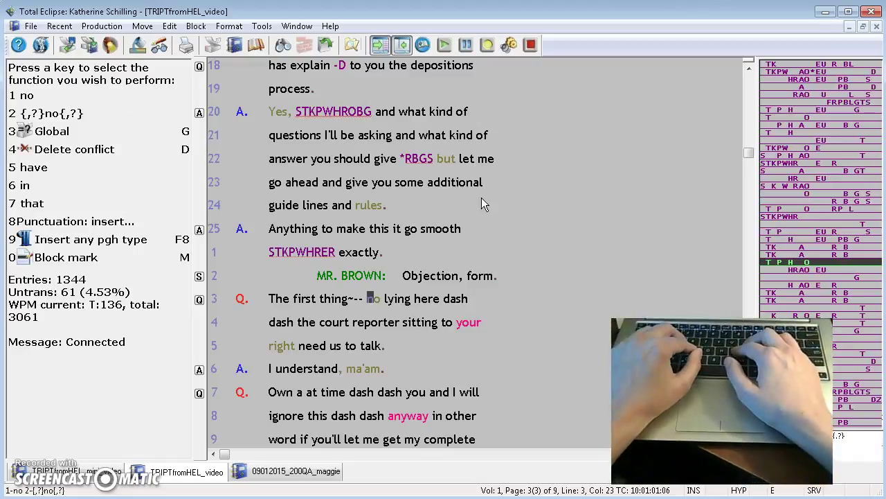
{"action": "key", "text": "Escape"}
{"action": "key", "text": "ctrl+Right"}
{"action": "key", "text": "ctrl+Right"}
{"action": "key", "text": "ctrl+Right"}
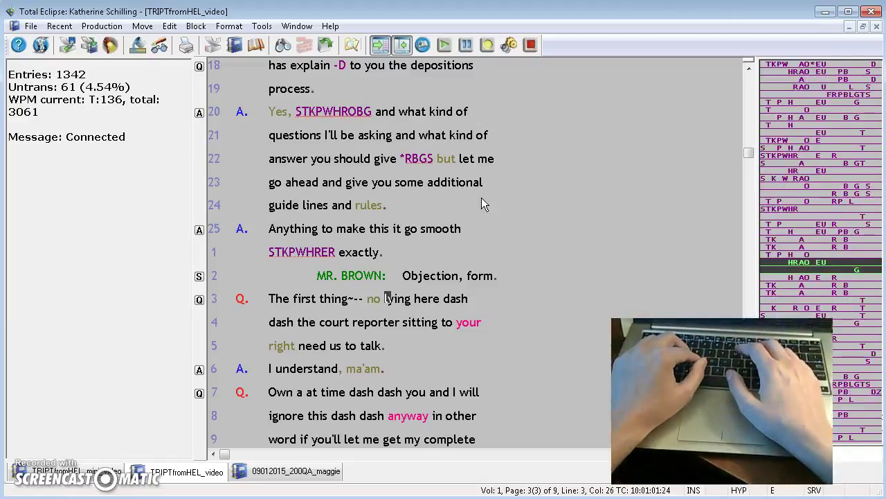
Delete the spoken 'dash dash' after 'here' on line 3 with the Delete word hyperkey
{"action": "key", "text": "ctrl+Return"}
{"action": "key", "text": "2"}
{"action": "key", "text": "ctrl+Delete"}
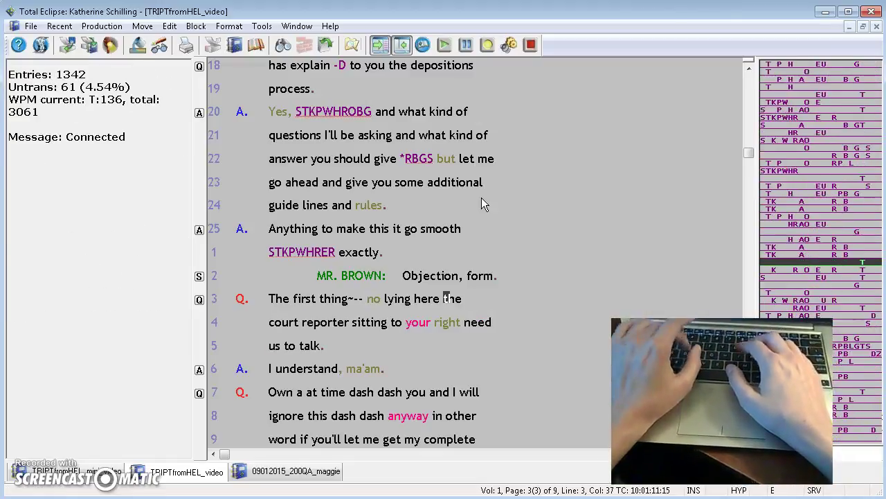
{"action": "key", "text": "ctrl+Left"}
{"action": "key", "text": "ctrl+Return"}
{"action": "key", "text": "Escape"}
Check the alternatives for 'lying' and 'here', leaving both unchanged, and move on to 'the'
{"action": "key", "text": "ctrl+Left"}
{"action": "key", "text": "ctrl+Return"}
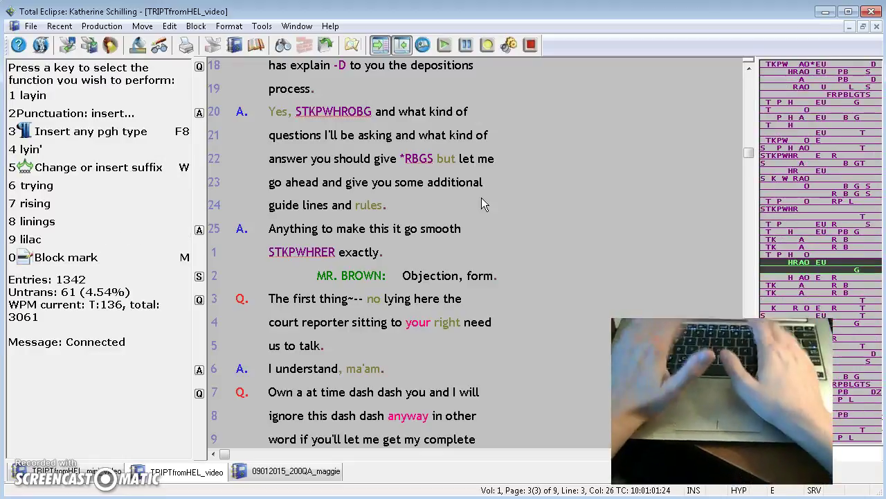
{"action": "key", "text": "Escape"}
{"action": "key", "text": "ctrl+Left"}
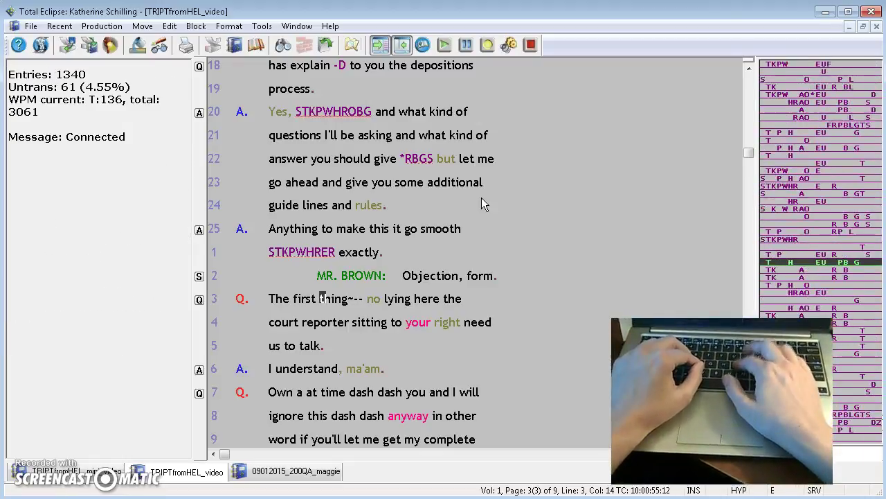
{"action": "key", "text": "ctrl+Right"}
{"action": "key", "text": "ctrl+Right"}
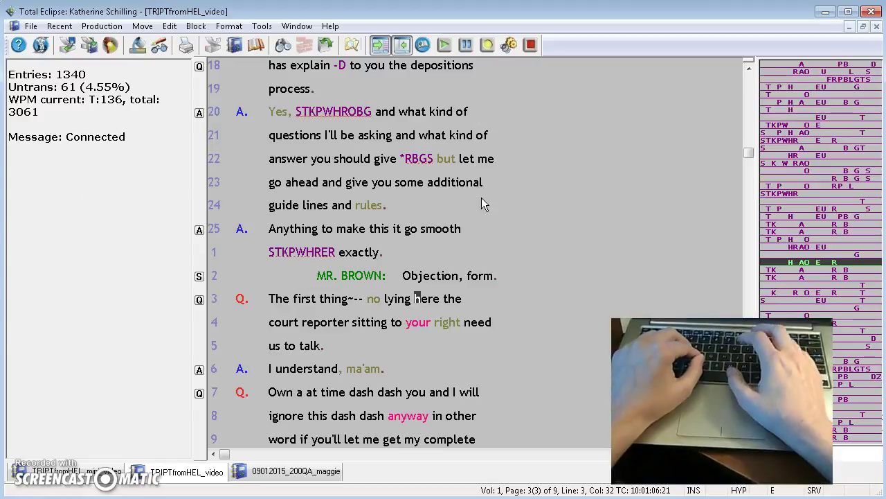
{"action": "key", "text": "ctrl+Return"}
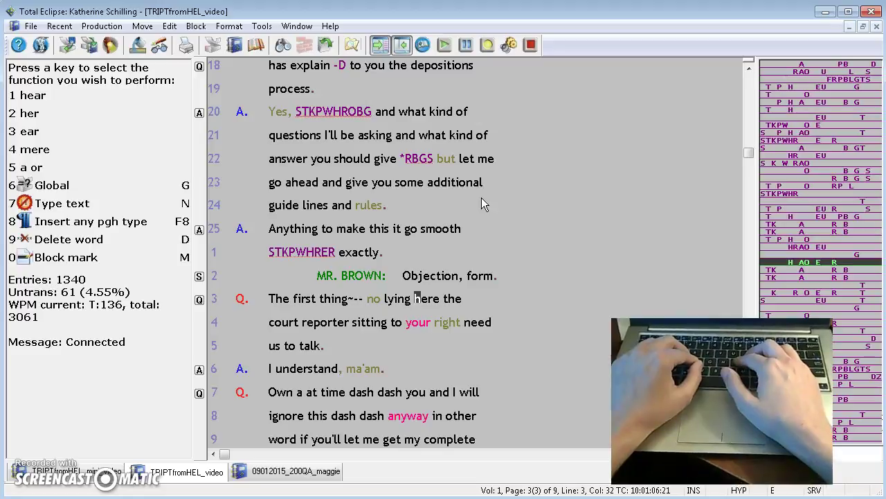
{"action": "key", "text": "ctrl+Right"}
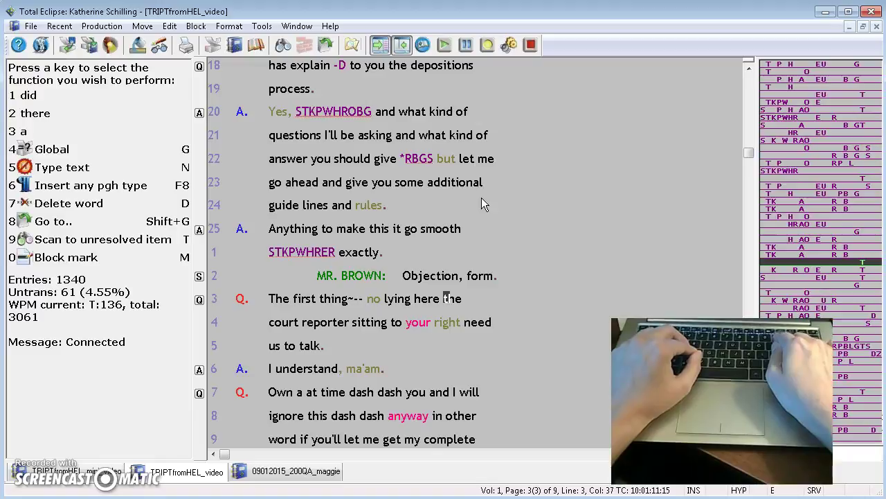
Add ~-- after 'here', 'reporter', 'sitting' and 'to' on lines 3–4
{"action": "type", "text": "~--"}
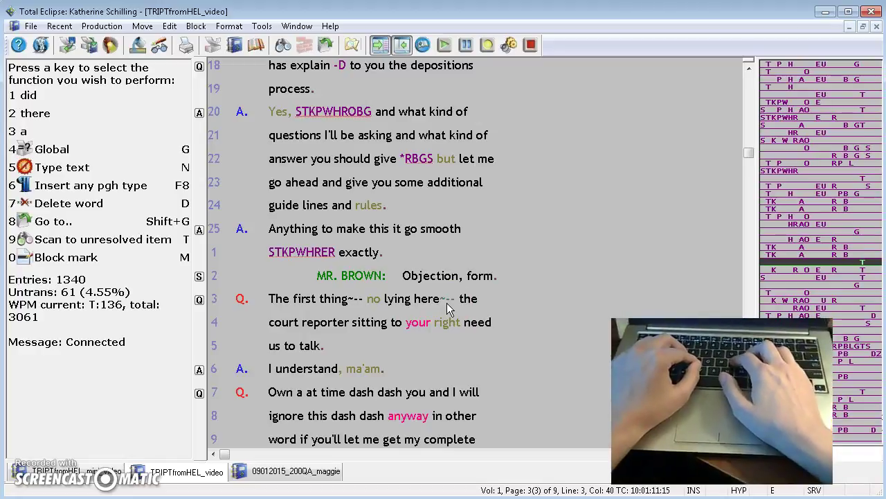
{"action": "type", "text": "sit"}
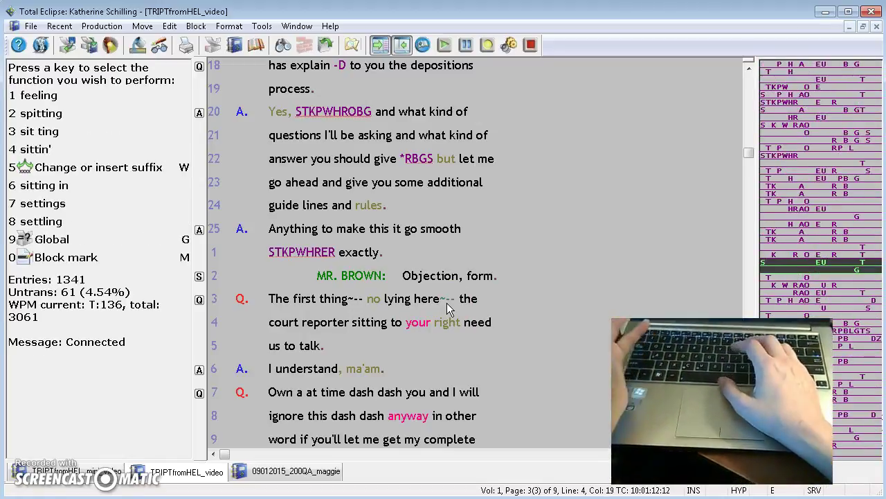
{"action": "type", "text": "--"}
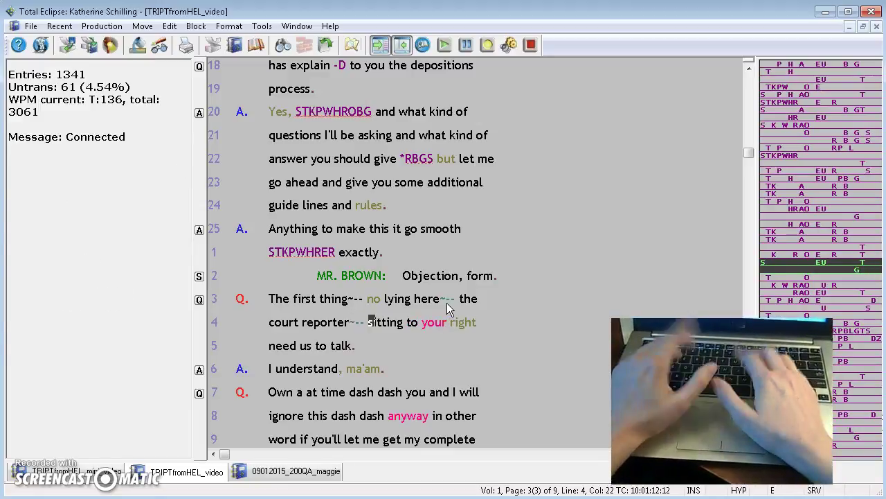
{"action": "type", "text": "----"}
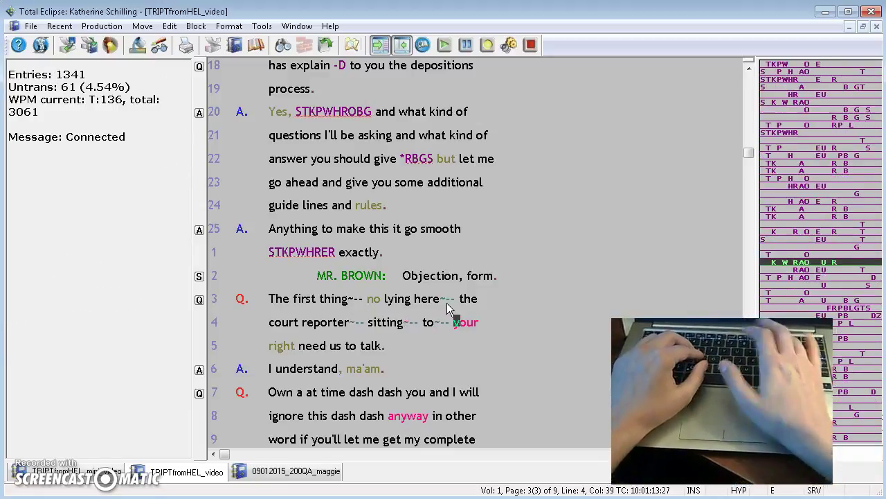
{"action": "key", "text": "F4"}
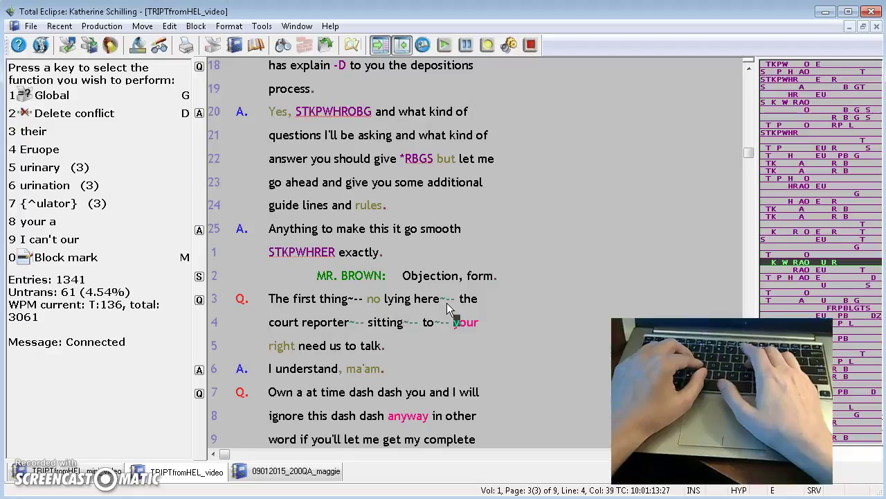
{"action": "key", "text": "Escape"}
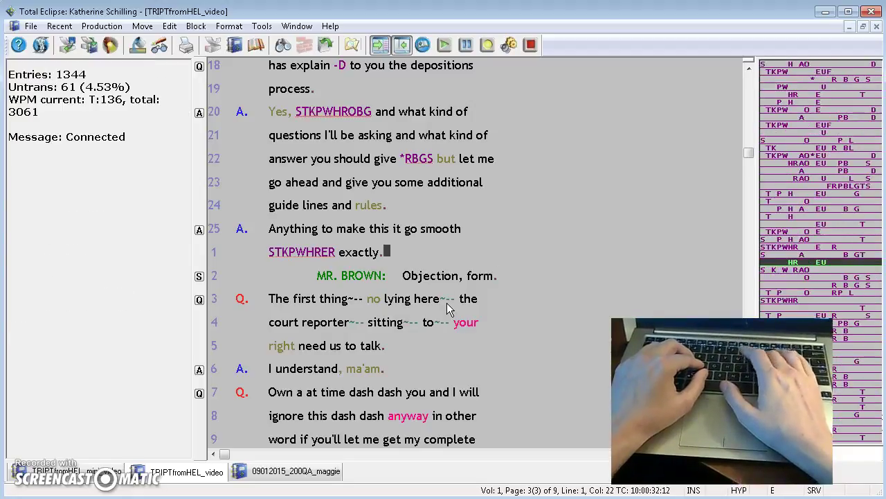
{"action": "key", "text": "F4"}
{"action": "key", "text": "Escape"}
{"action": "key", "text": "F4"}
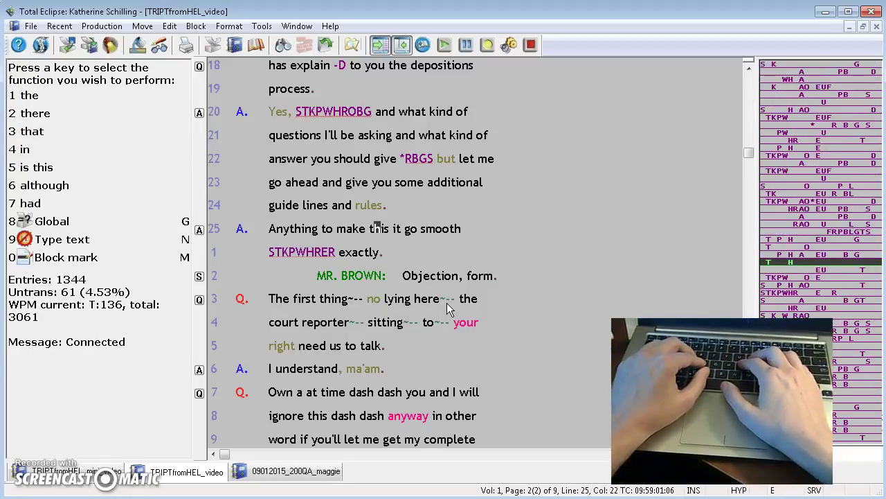
{"action": "key", "text": "Escape"}
{"action": "key", "text": "F4"}
{"action": "key", "text": "Escape"}
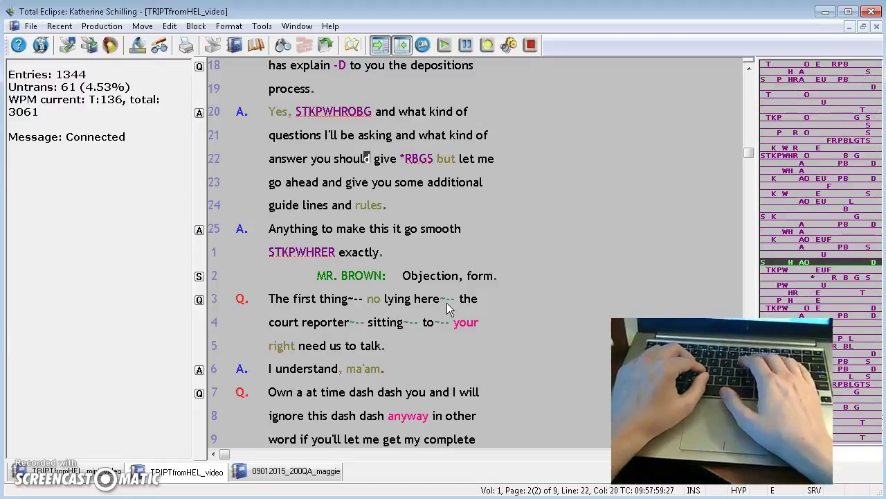
{"action": "key", "text": "F4"}
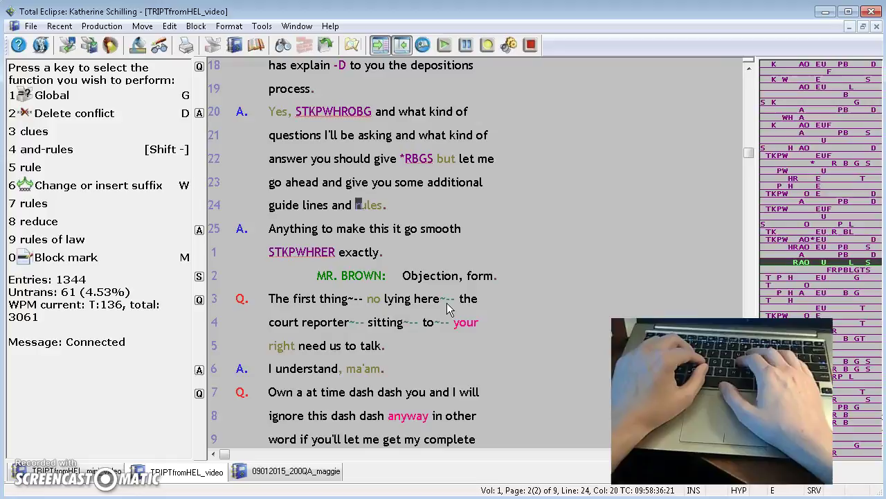
{"action": "key", "text": "Escape"}
{"action": "key", "text": "Up"}
{"action": "key", "text": "Up"}
{"action": "key", "text": "F4"}
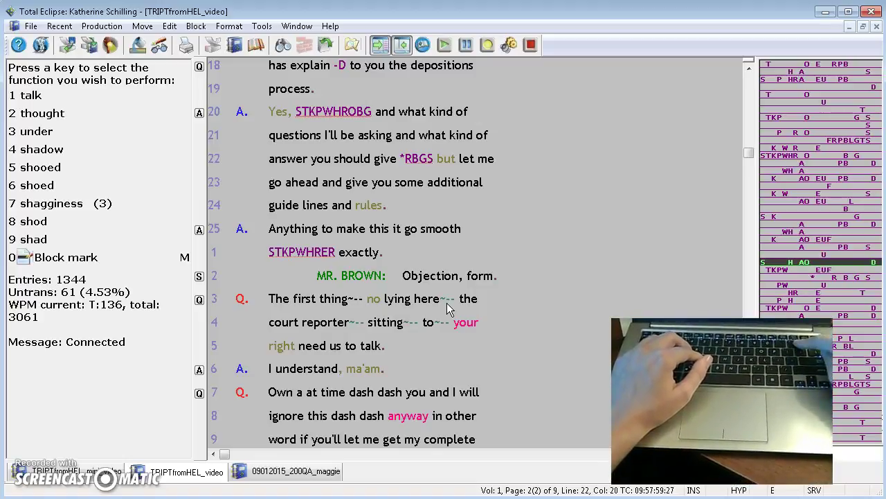
Use the Dash at end hyperkey so line 24 ends 'guide lines and rules--'
{"action": "key", "text": "Down"}
{"action": "key", "text": "Down"}
{"action": "key", "text": "End"}
{"action": "key", "text": "equal"}
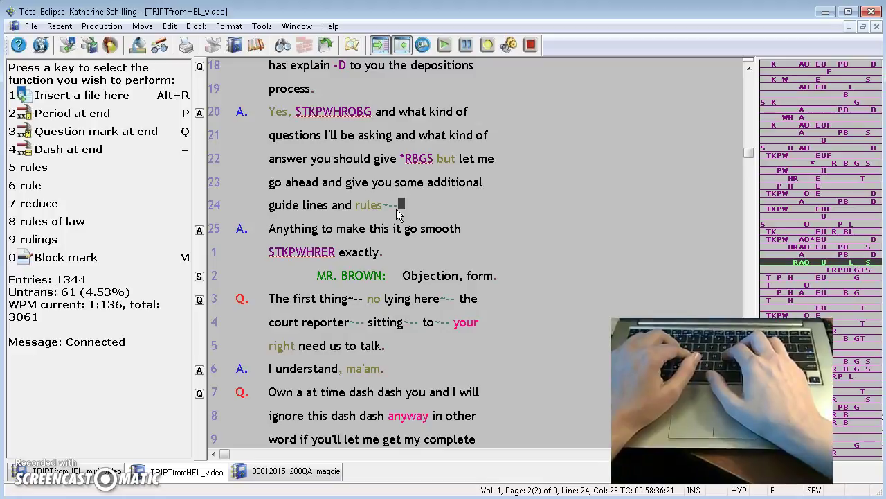
Keep 'right' as is and change 'need' to 'needs' on line 5
{"action": "key", "text": "Escape"}
{"action": "key", "text": "F2"}
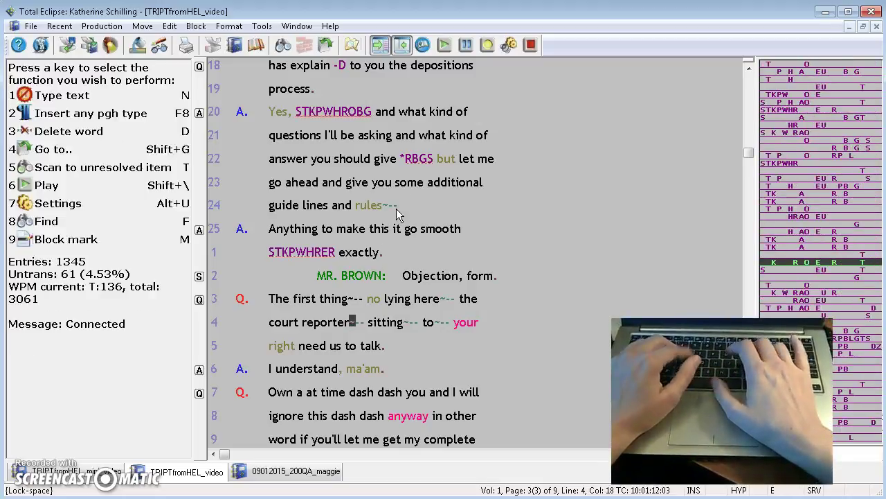
{"action": "key", "text": "t"}
{"action": "key", "text": "Down"}
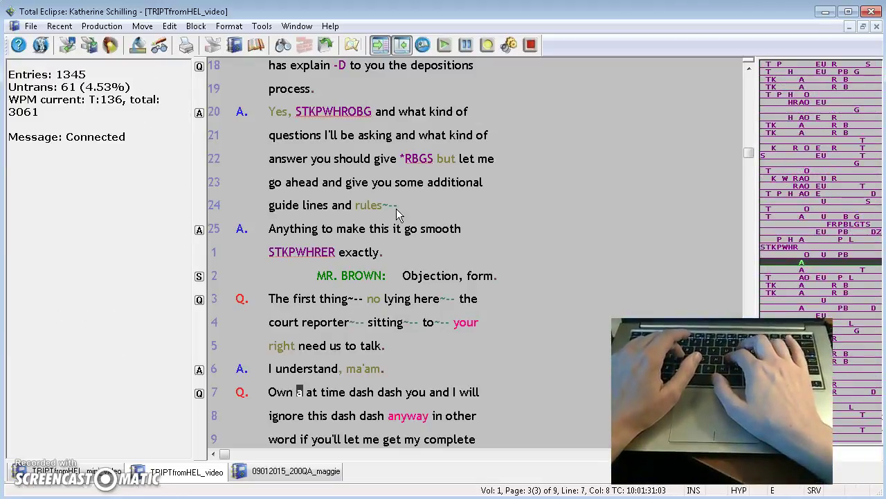
{"action": "key", "text": "Home"}
{"action": "key", "text": "Up"}
{"action": "key", "text": "Up"}
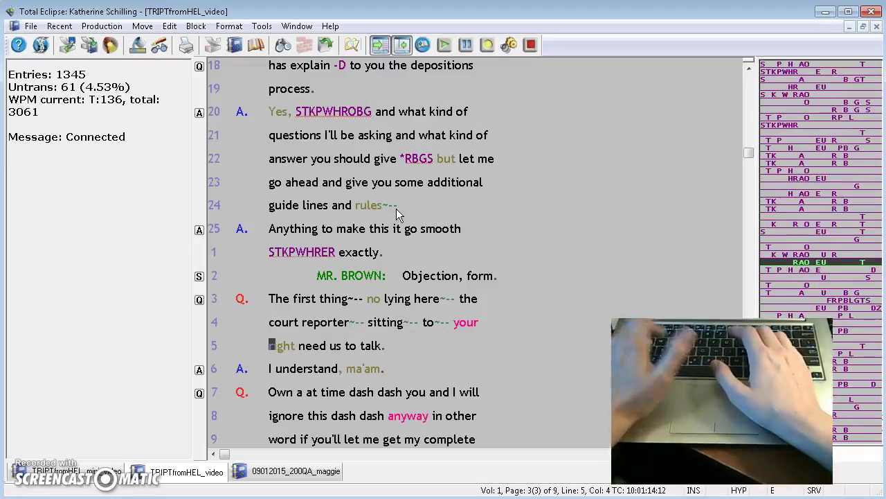
{"action": "key", "text": "F2"}
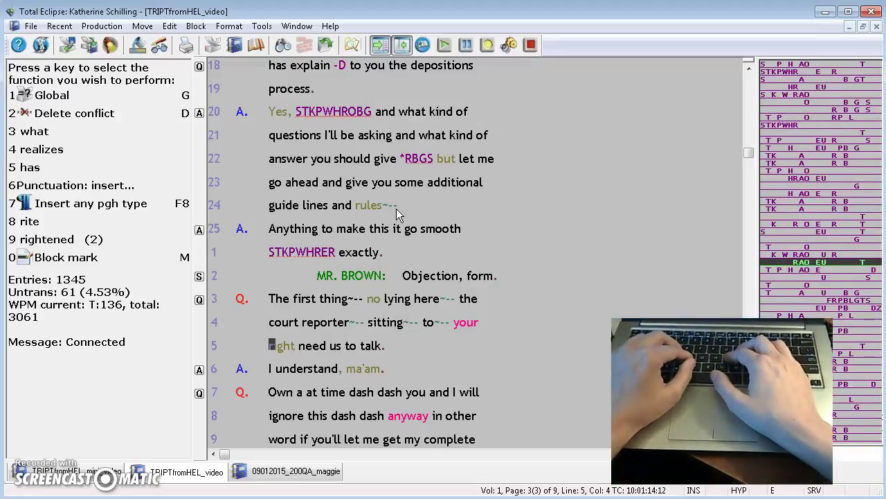
{"action": "key", "text": "Escape"}
{"action": "key", "text": "ctrl+Right"}
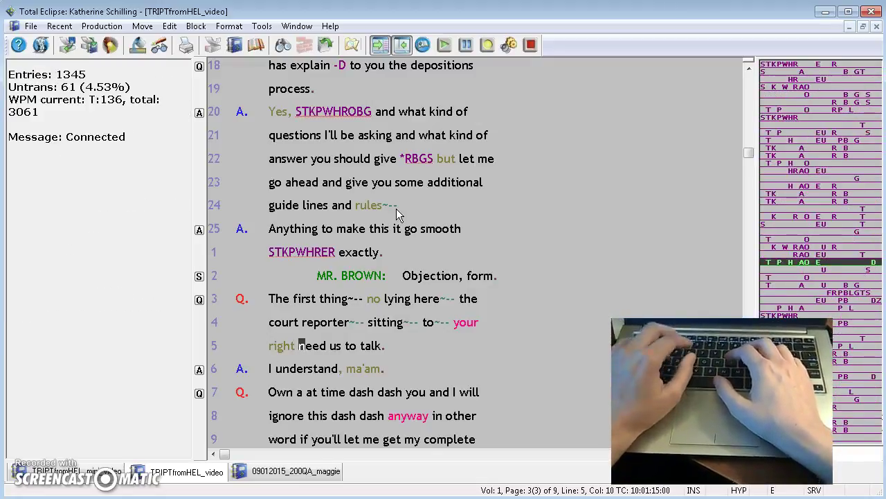
{"action": "key", "text": "Right"}
{"action": "key", "text": "Right"}
{"action": "key", "text": "Right"}
{"action": "key", "text": "Right"}
{"action": "type", "text": "s"}
Change 'Own' to 'One' on line 7 and delete the stray 'a' before 'at'
{"action": "key", "text": "ctrl+Down"}
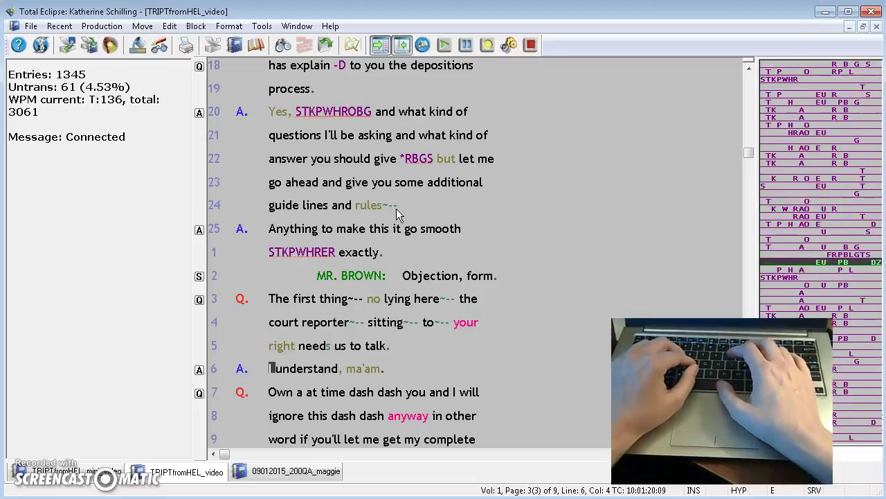
{"action": "key", "text": "End"}
{"action": "key", "text": "Right"}
{"action": "key", "text": "ctrl+Right"}
{"action": "key", "text": "ctrl+Left"}
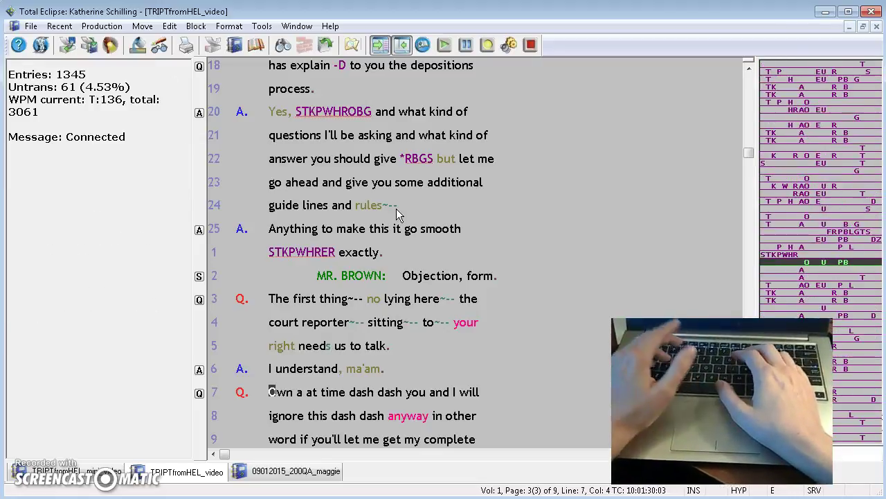
{"action": "key", "text": "Menu"}
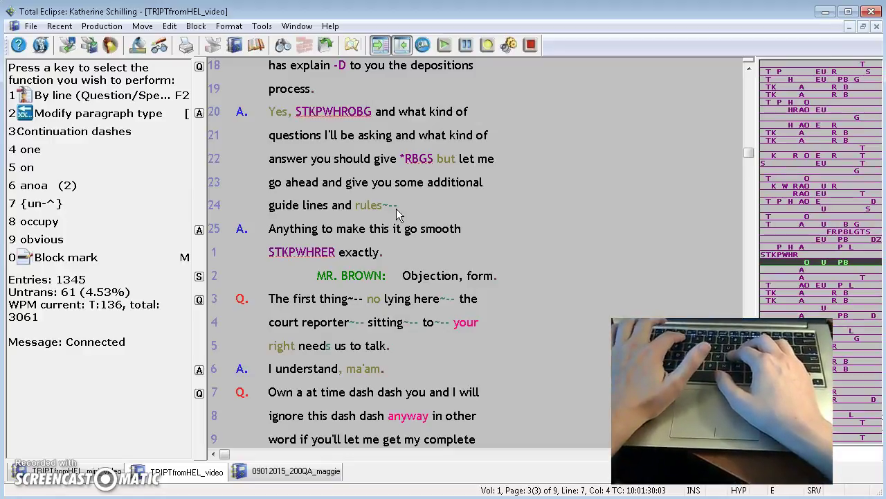
{"action": "key", "text": "4"}
{"action": "key", "text": "Menu"}
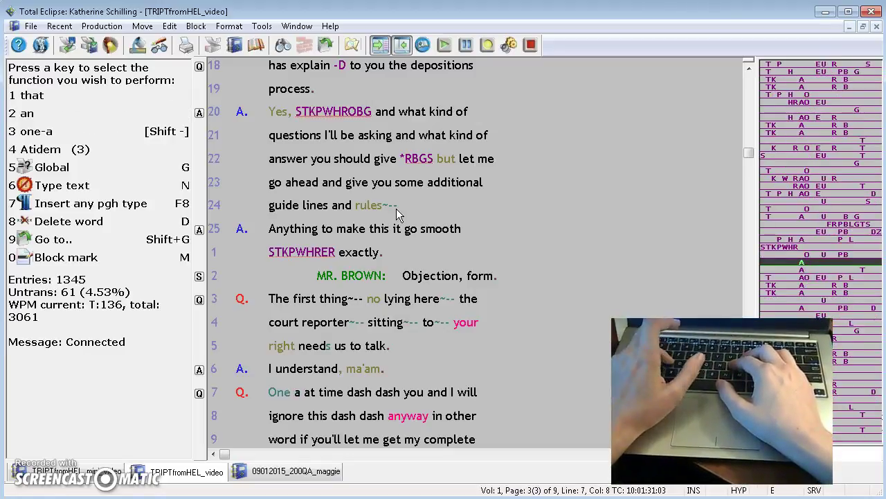
{"action": "key", "text": "8"}
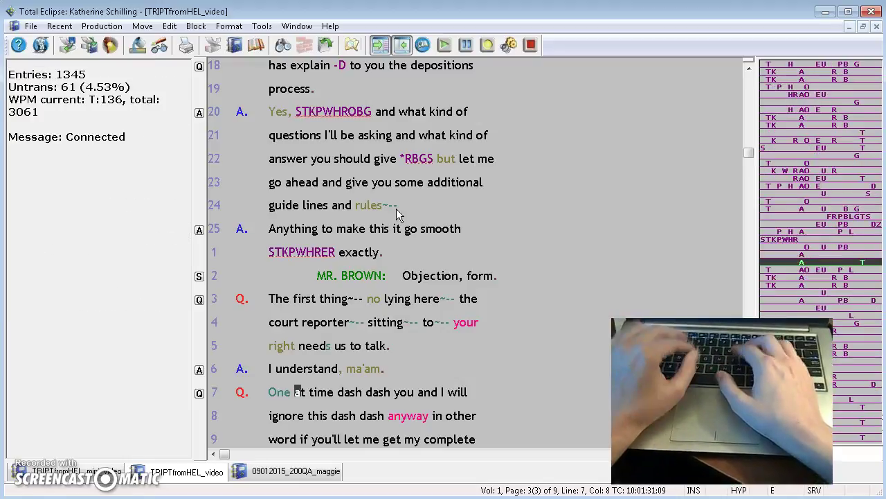
Insert the word 'a' into line 7's question and put the caret on it
{"action": "key", "text": "Up"}
{"action": "key", "text": "Up"}
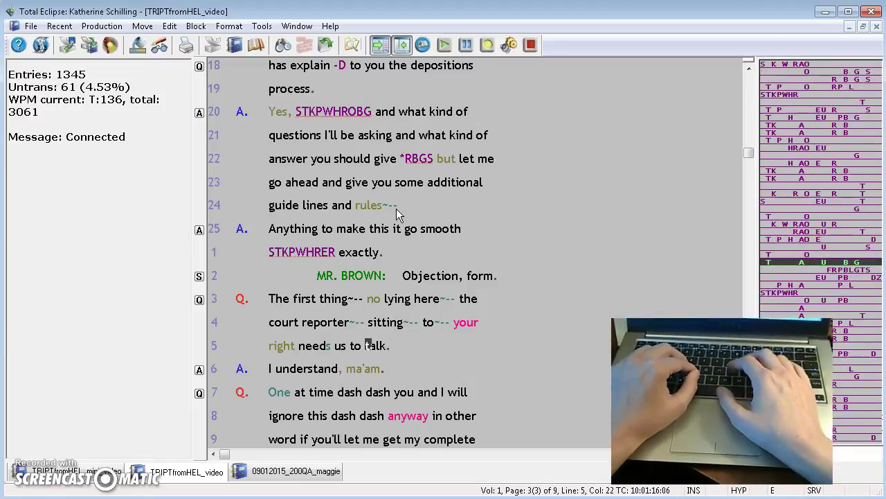
{"action": "key", "text": "Down"}
{"action": "key", "text": "Menu"}
{"action": "key", "text": "Escape"}
{"action": "key", "text": "End"}
{"action": "key", "text": "Down"}
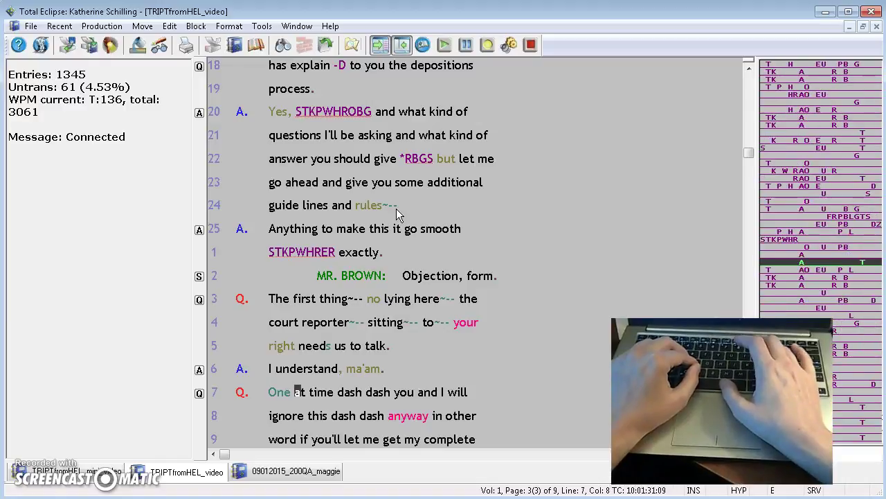
{"action": "key", "text": "ctrl+Right"}
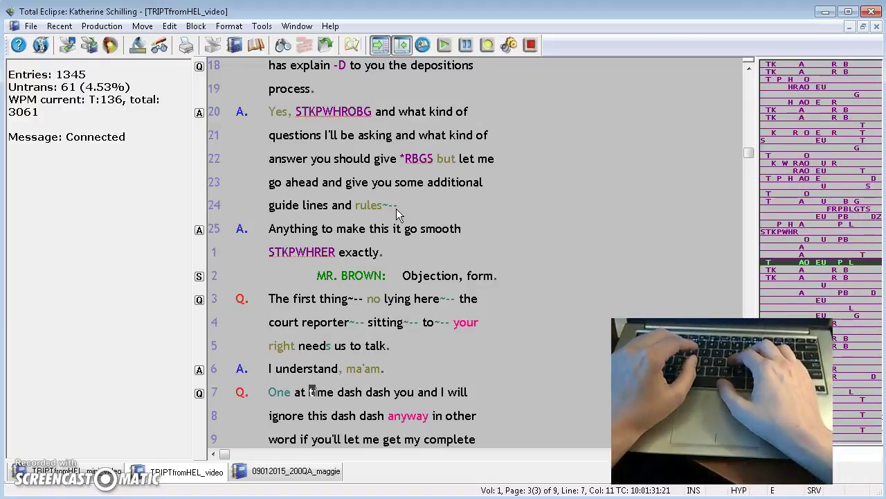
{"action": "type", "text": "a"}
{"action": "key", "text": "Left"}
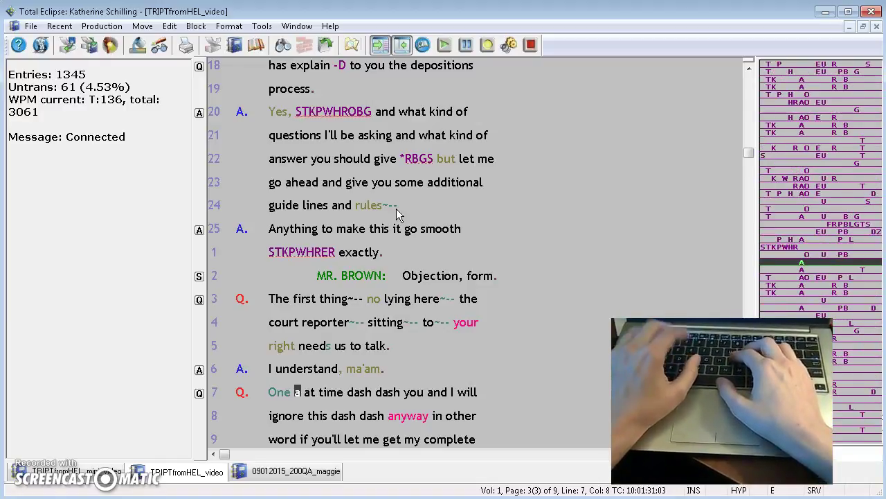
Transpose 'a at' into 'at a' on line 7 with the word-fix choices
{"action": "key", "text": "F2"}
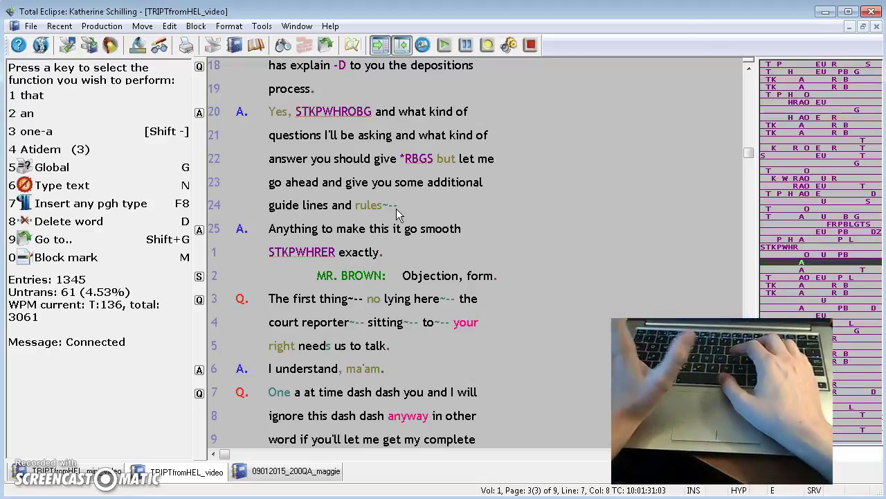
{"action": "key", "text": "3"}
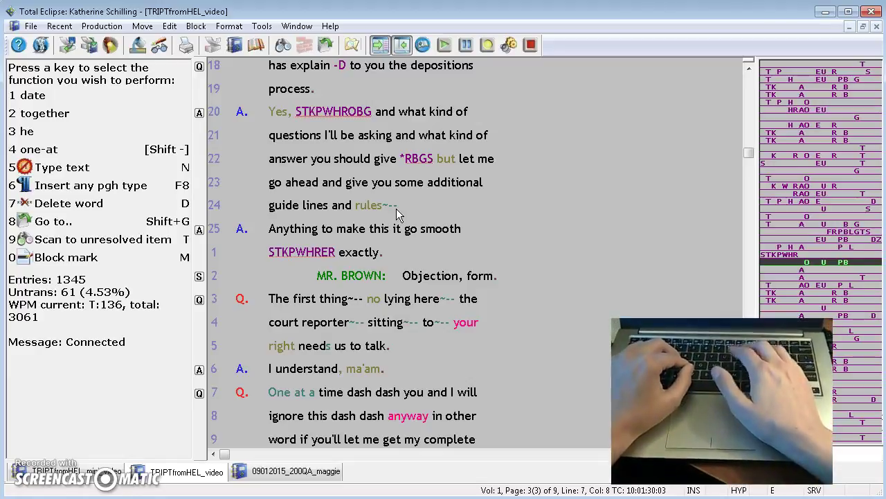
Add continuation dashes linking the break after 'talk' on line 5 to 'One' on line 7
{"action": "key", "text": "Up"}
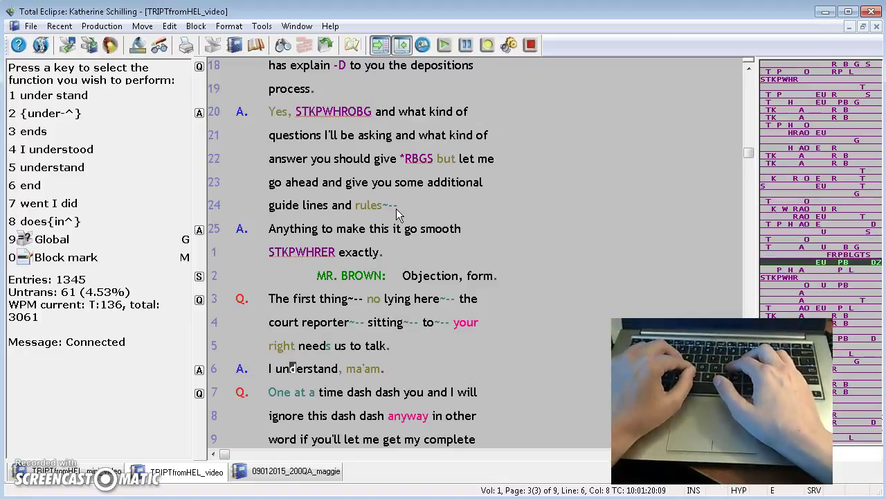
{"action": "key", "text": "Up"}
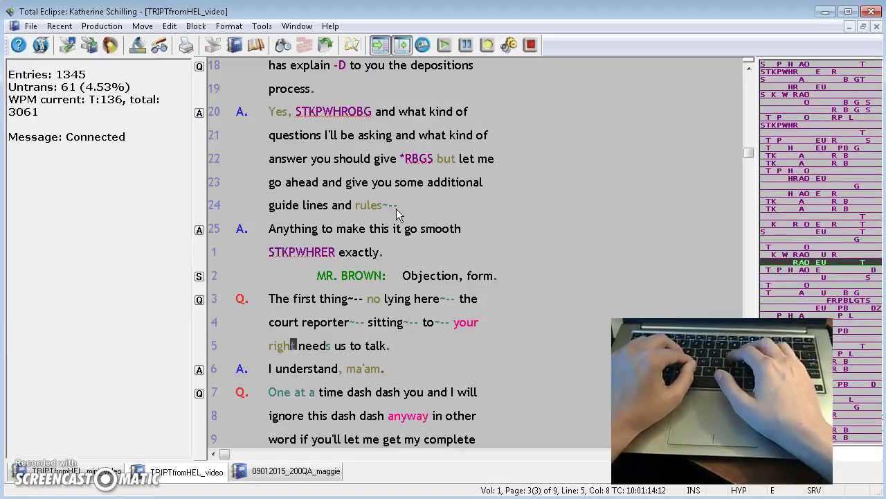
{"action": "key", "text": "Down"}
{"action": "key", "text": "Down"}
{"action": "key", "text": "Left"}
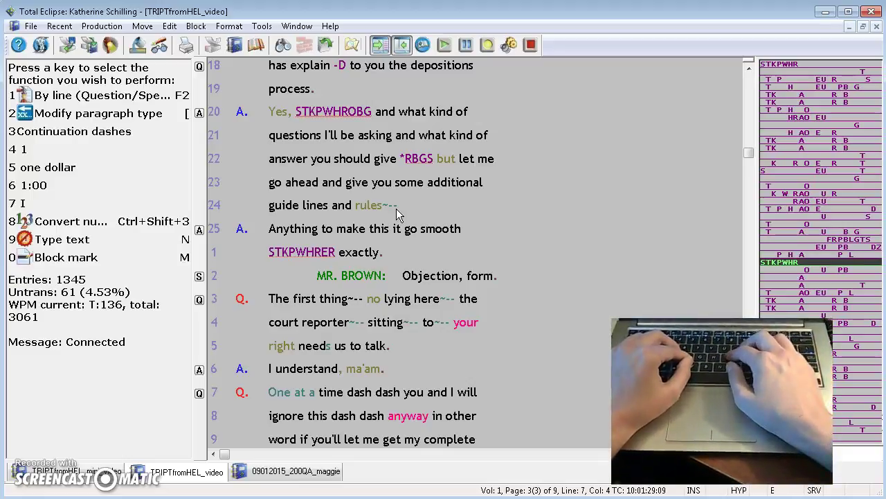
{"action": "key", "text": "Up"}
{"action": "key", "text": "Up"}
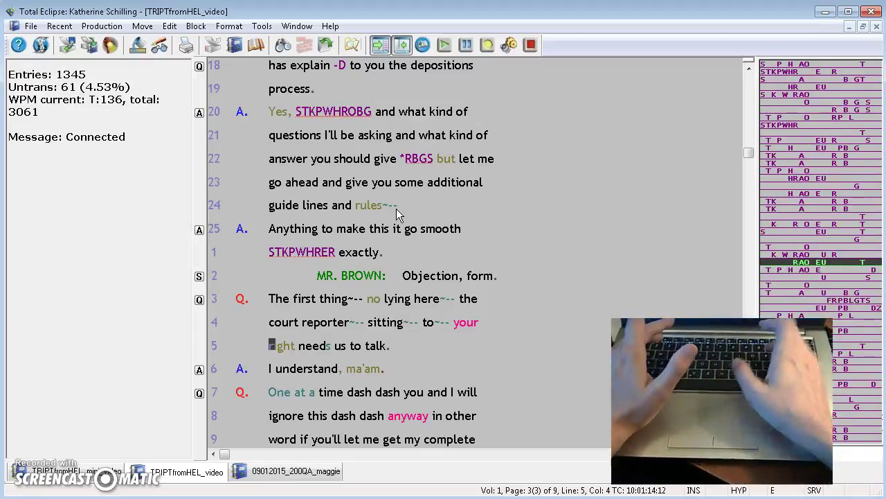
{"action": "key", "text": "F4"}
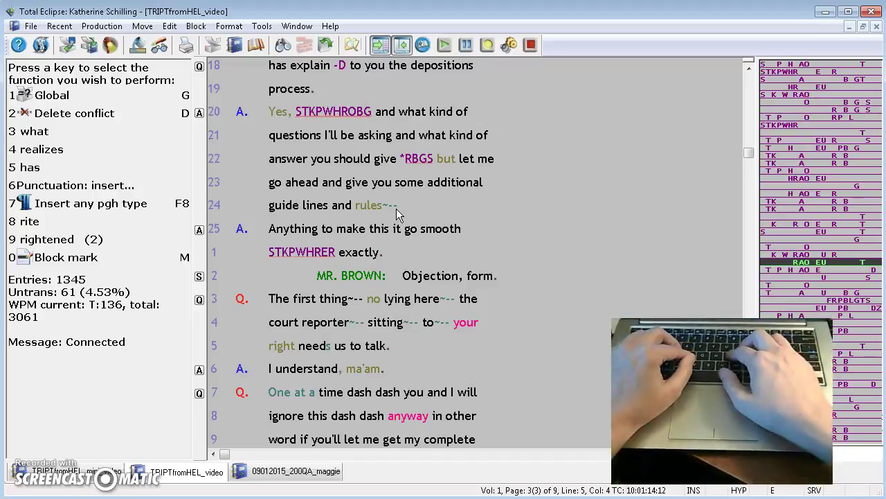
{"action": "key", "text": "Escape"}
{"action": "key", "text": "Down"}
{"action": "key", "text": "Down"}
{"action": "key", "text": "F4"}
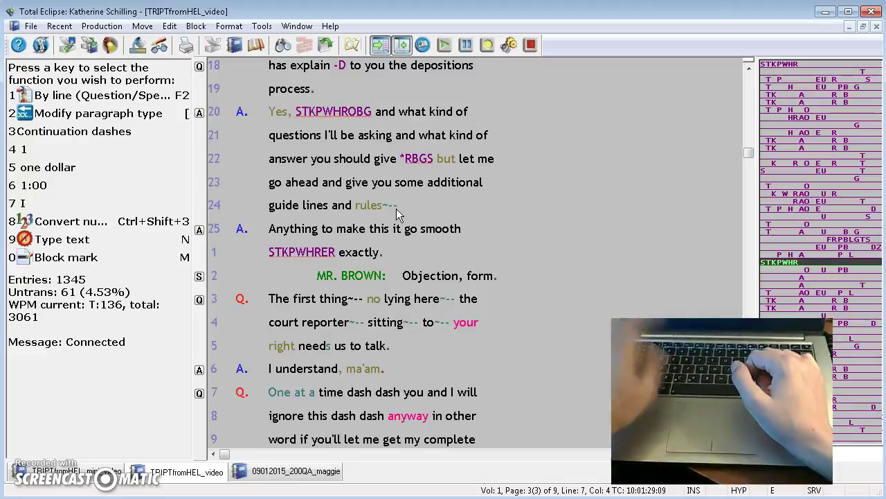
{"action": "key", "text": "3"}
{"action": "key", "text": "Menu"}
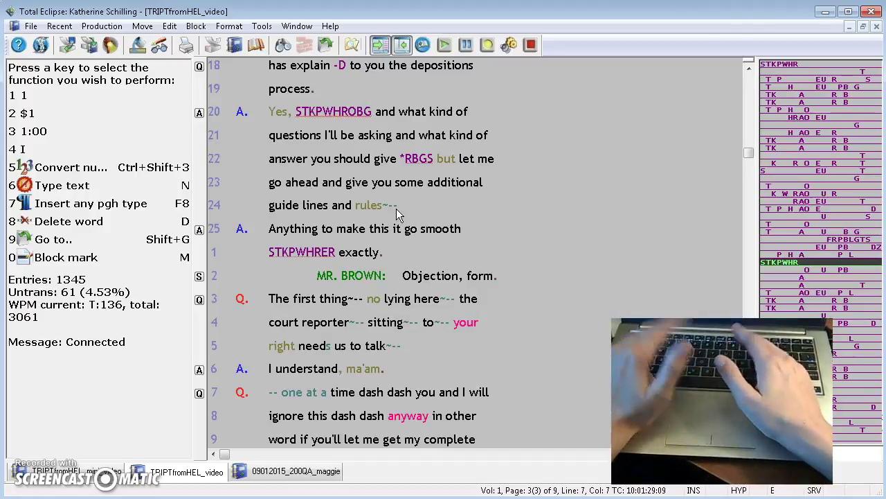
Add continuation dashes linking 'with you' on line 17 to 'Another' on line 19
{"action": "key", "text": "Down"}
{"action": "key", "text": "Down"}
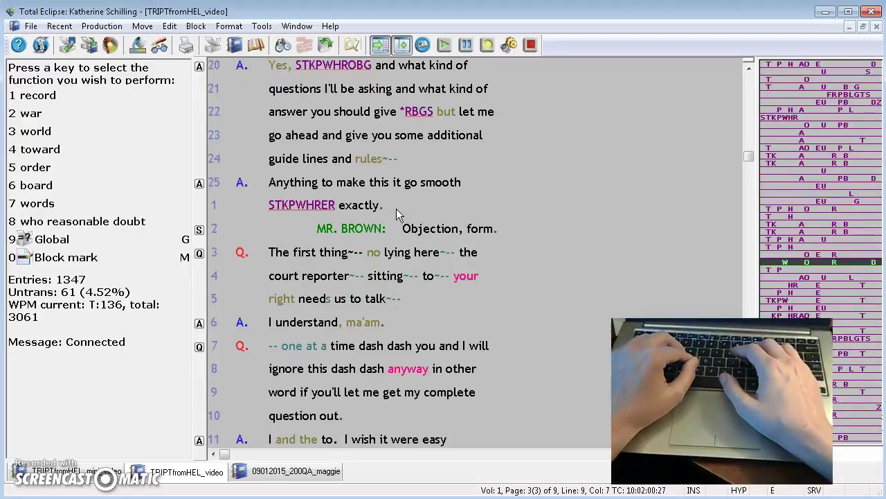
{"action": "key", "text": "Down"}
{"action": "key", "text": "Down"}
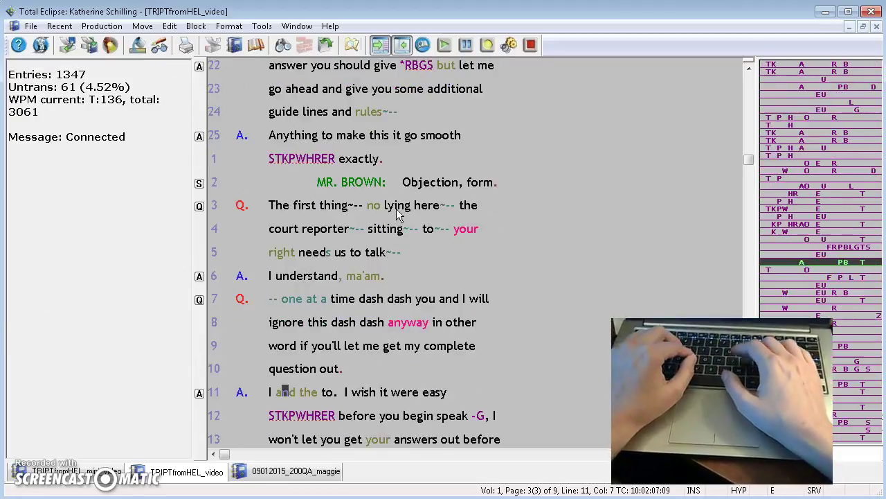
{"action": "key", "text": "Down"}
{"action": "key", "text": "Down"}
{"action": "key", "text": "Down"}
{"action": "key", "text": "Down"}
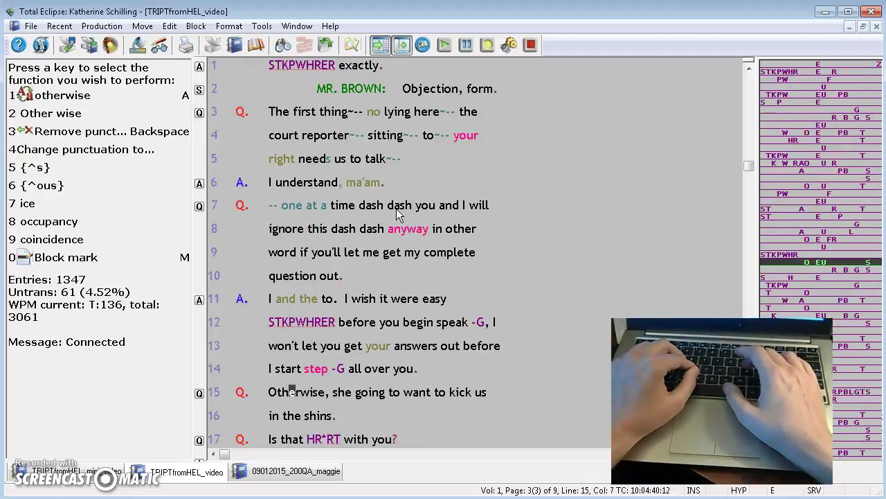
{"action": "key", "text": "Up"}
{"action": "key", "text": "Up"}
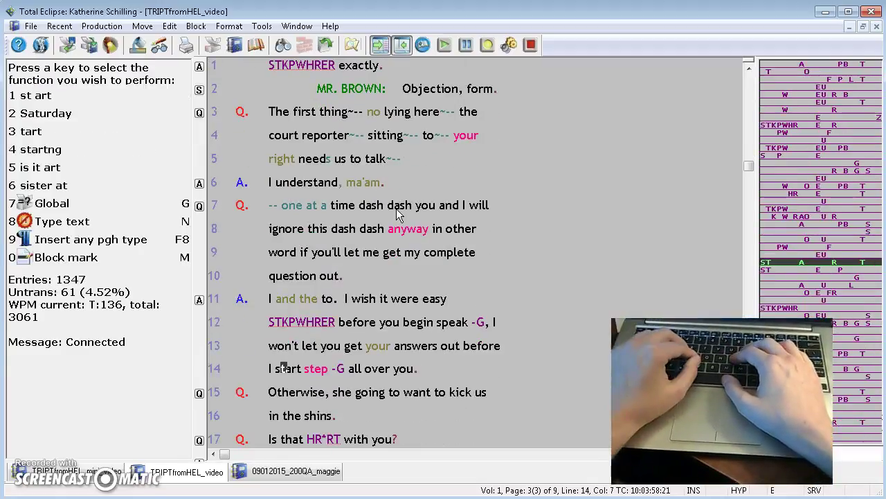
{"action": "key", "text": "Down"}
{"action": "key", "text": "Down"}
{"action": "key", "text": "Down"}
{"action": "key", "text": "Down"}
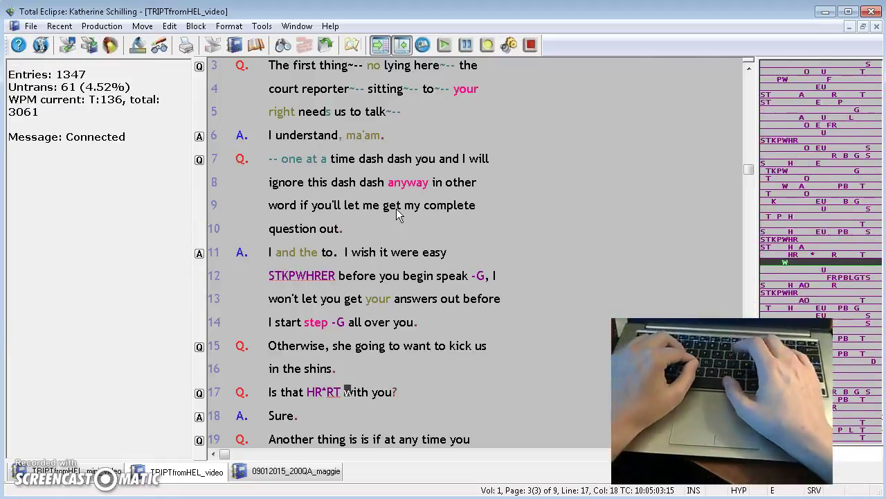
{"action": "key", "text": "Down"}
{"action": "key", "text": "Down"}
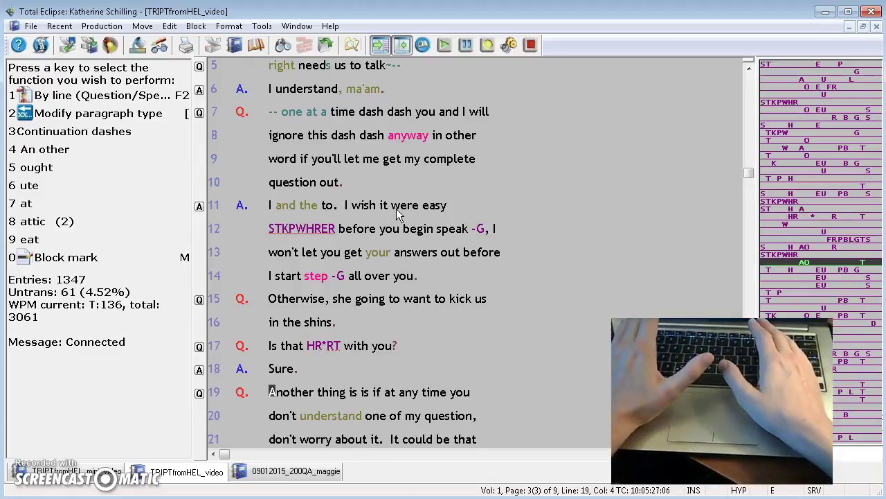
{"action": "key", "text": "Escape"}
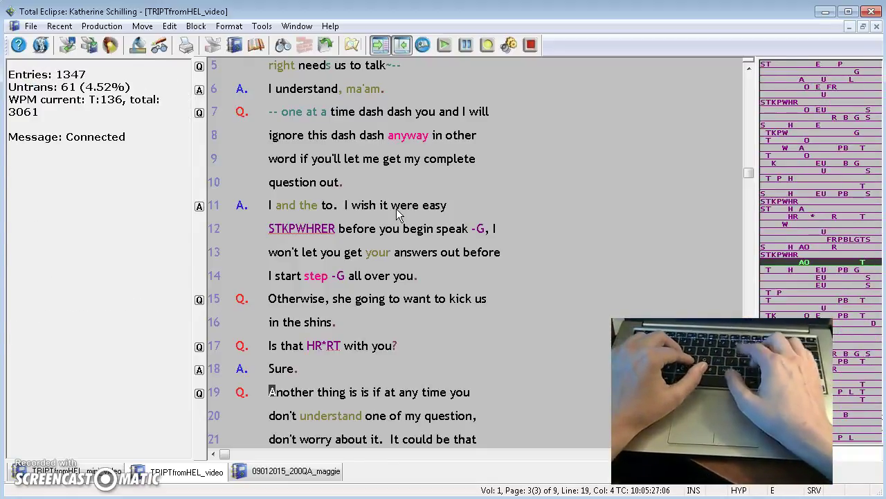
{"action": "key", "text": "F2"}
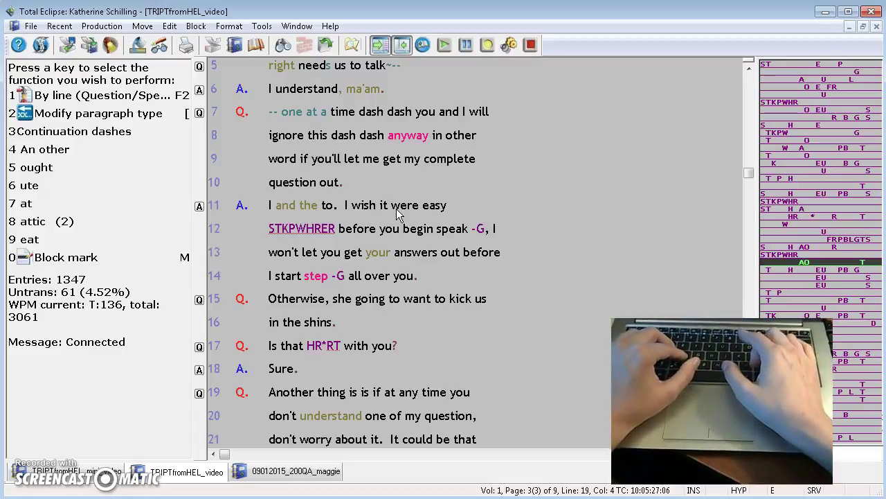
{"action": "key", "text": "3"}
{"action": "key", "text": "F2"}
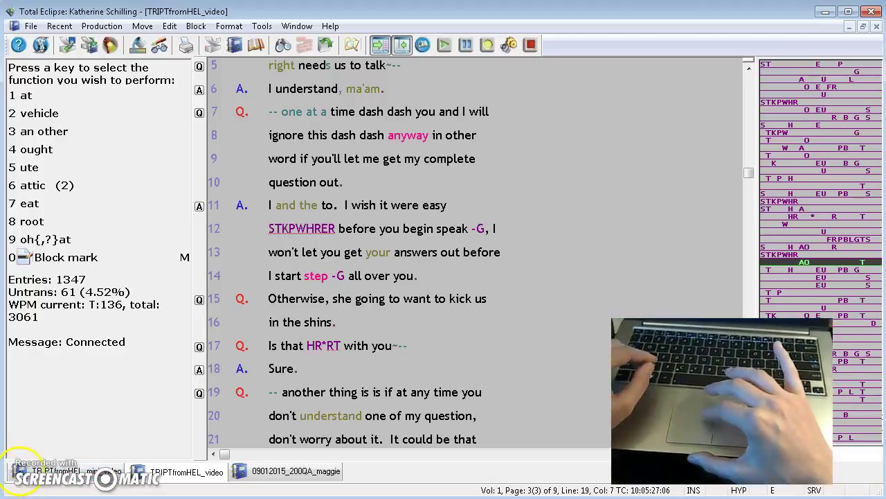
Set line 7's paragraph type to A (answer) instead of Q
{"action": "key", "text": "F2"}
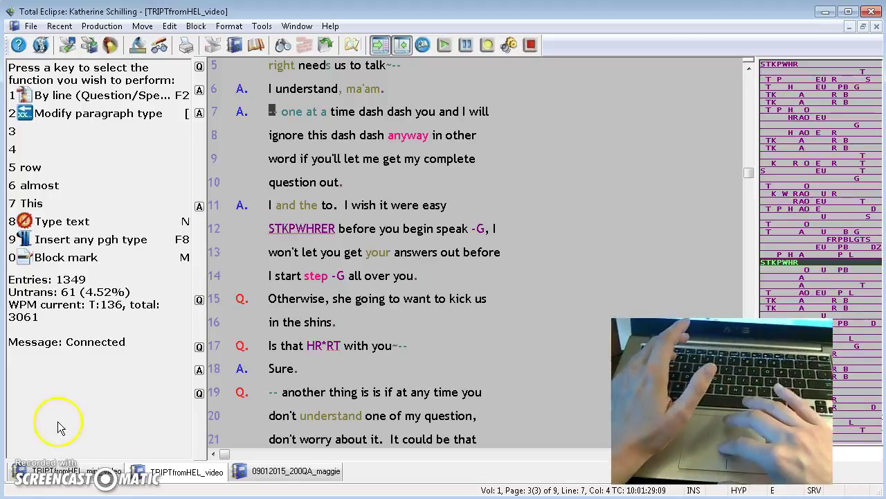
Capitalize 'before you' on line 12 so it reads 'Before You'
{"action": "key", "text": "Down"}
{"action": "key", "text": "Down"}
{"action": "key", "text": "Down"}
{"action": "key", "text": "Down"}
{"action": "key", "text": "Down"}
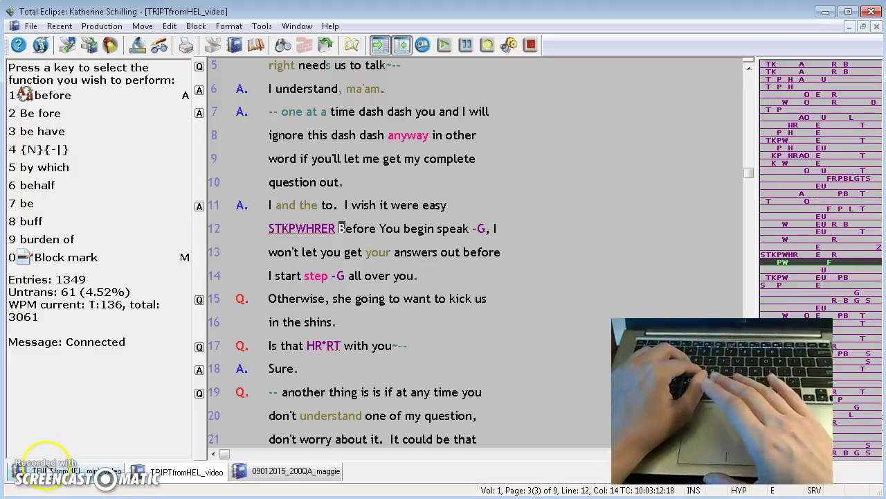